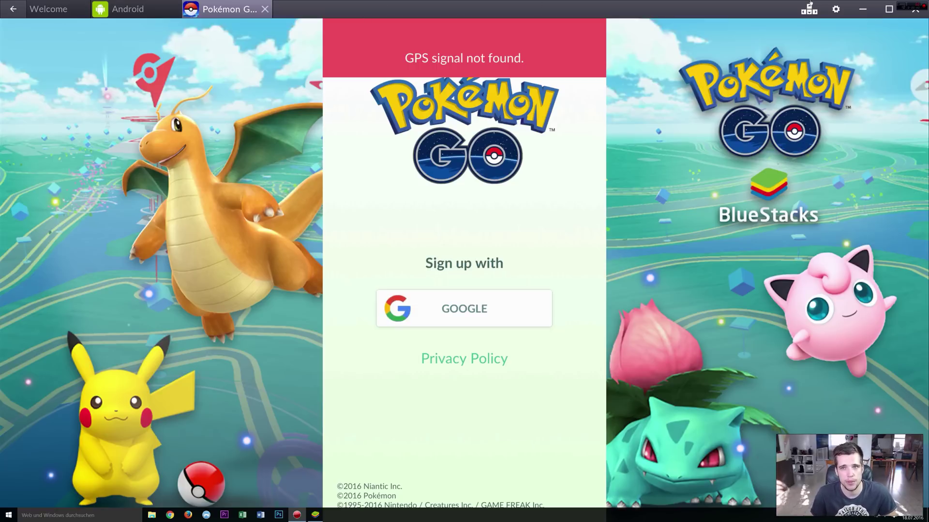
# Take BlueStacks out of full screen, reposition its window, and open the POKEMON GO PC folder
pyautogui.click(890, 11)
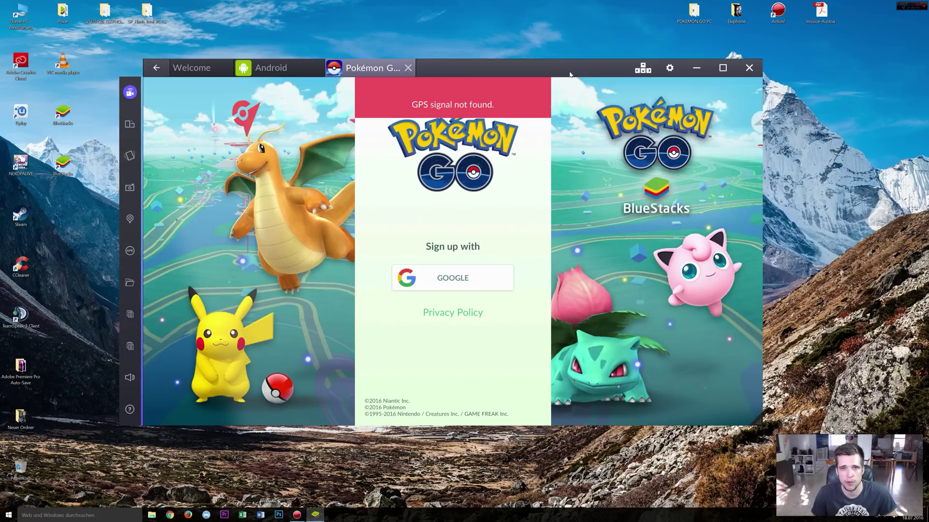
pyautogui.moveTo(569, 73); pyautogui.dragTo(540, 89)
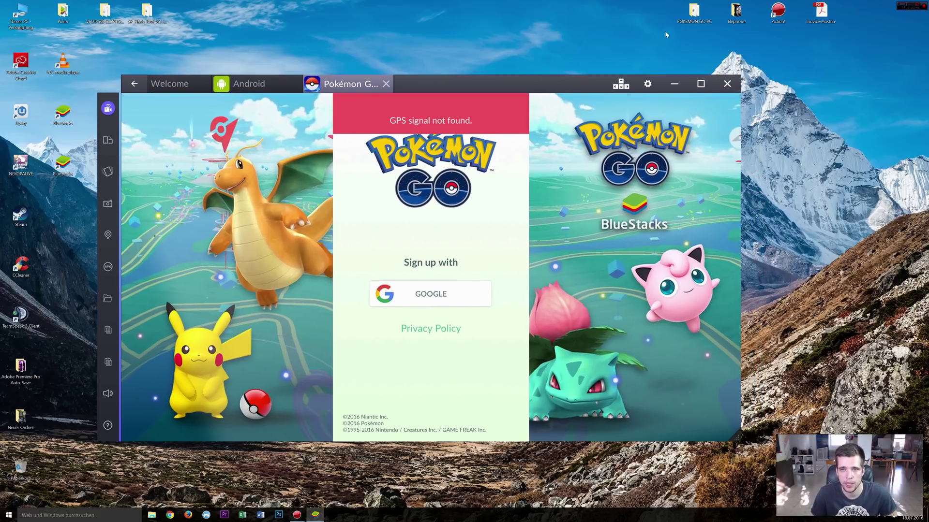
pyautogui.doubleClick(694, 12)
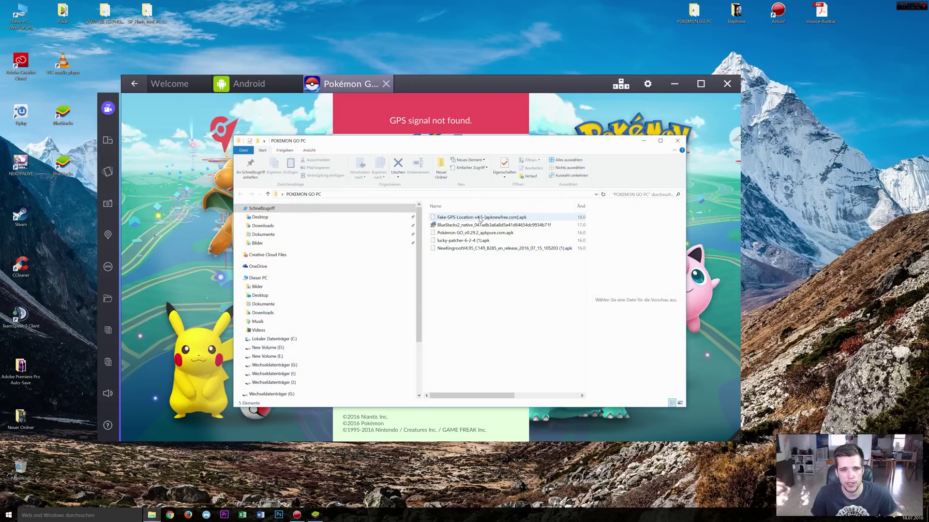
# Check the sizes of the BlueStacks, Fake GPS Location, Pokémon GO, lucky-patcher and NewKingroot APKs
pyautogui.click(481, 225)
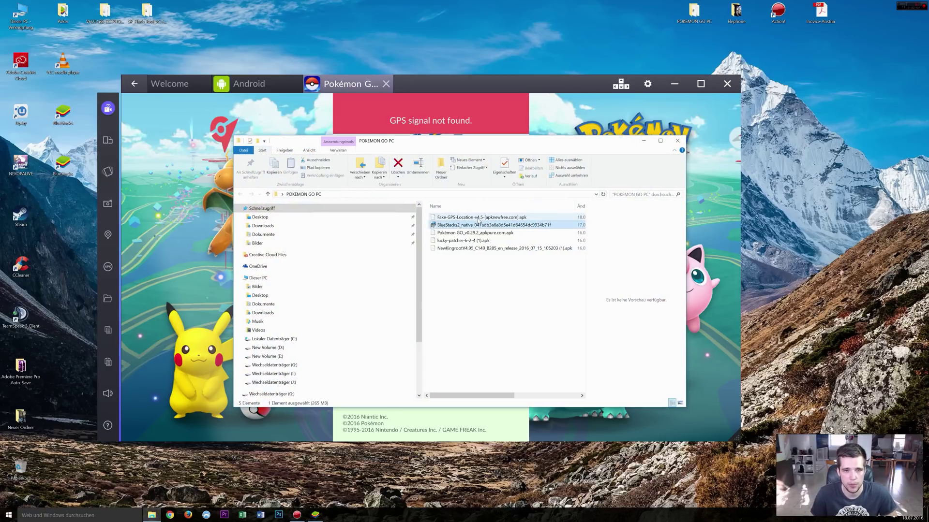
pyautogui.click(479, 218)
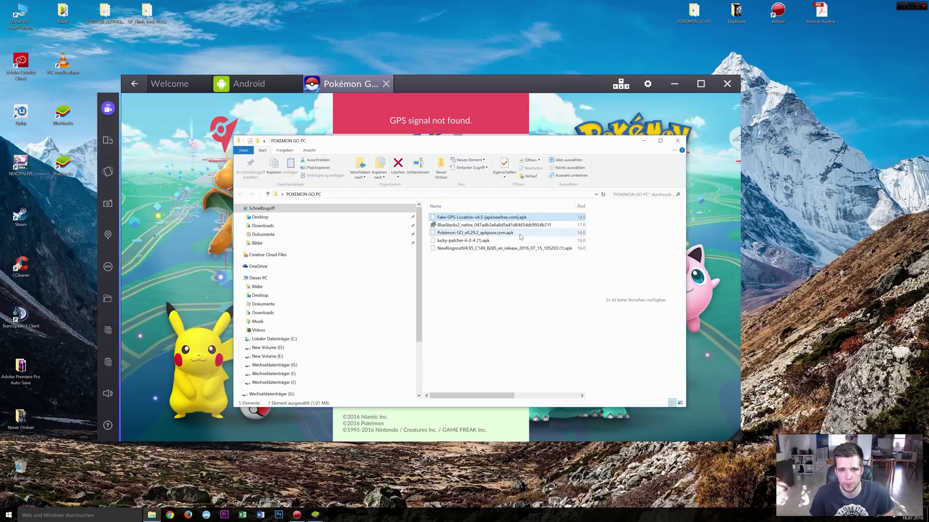
pyautogui.click(522, 233)
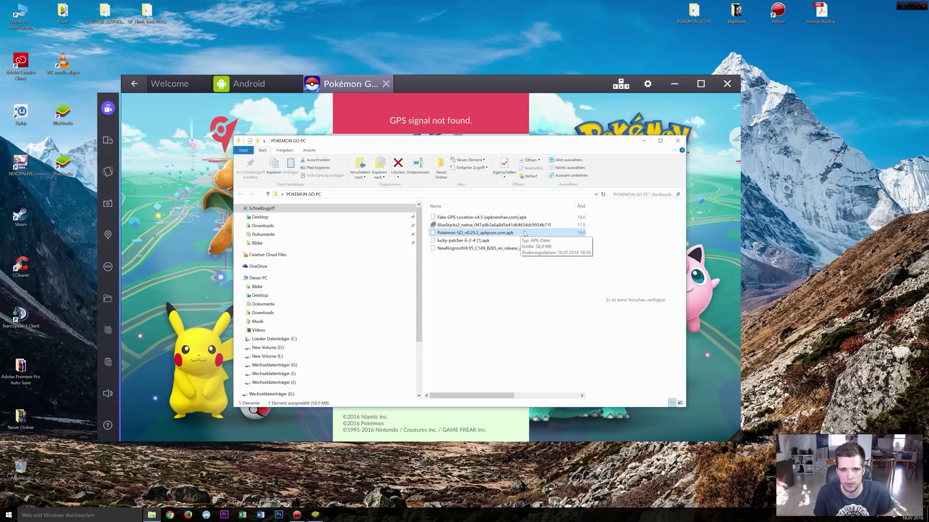
pyautogui.click(474, 241)
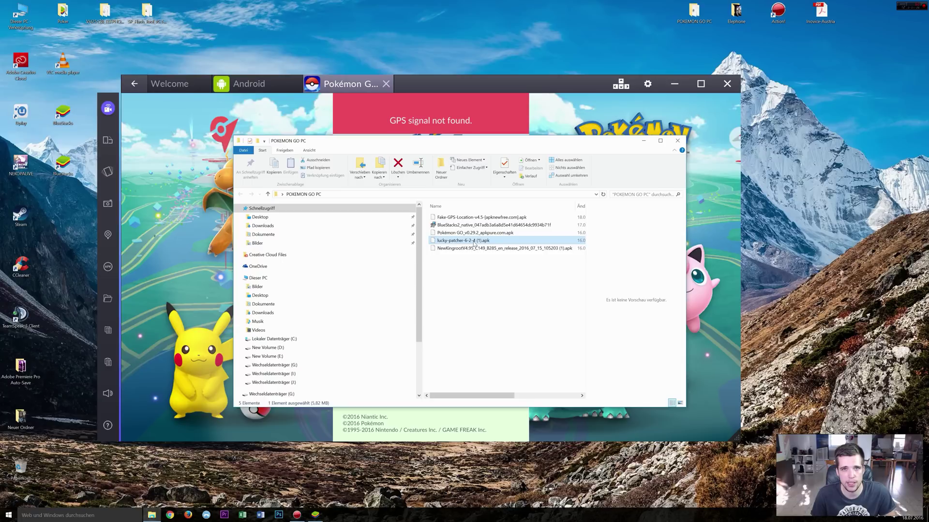
pyautogui.press('Up')
pyautogui.press('Up')
pyautogui.press('Up')
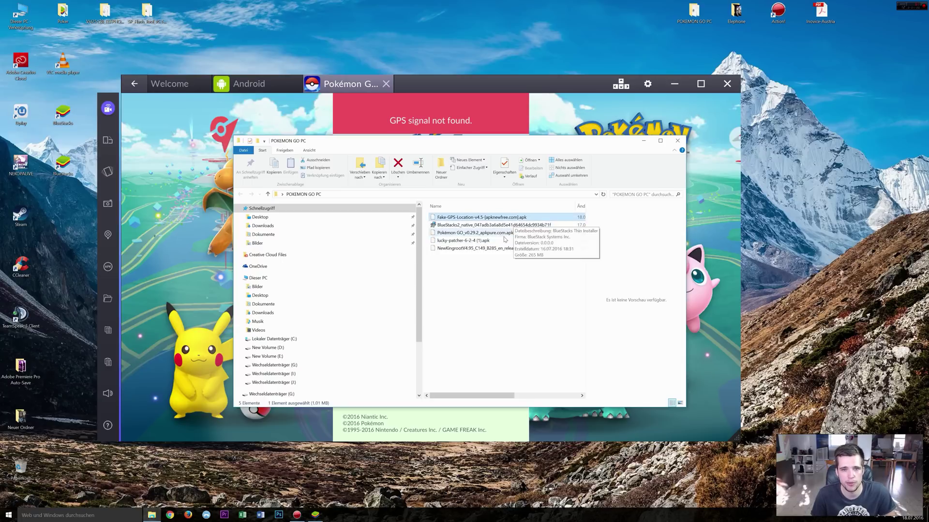
pyautogui.click(503, 242)
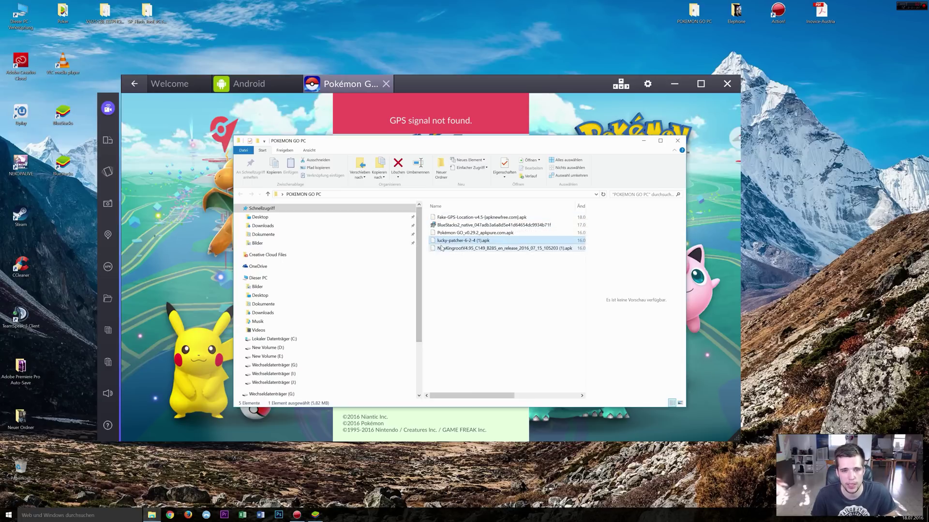
pyautogui.click(468, 249)
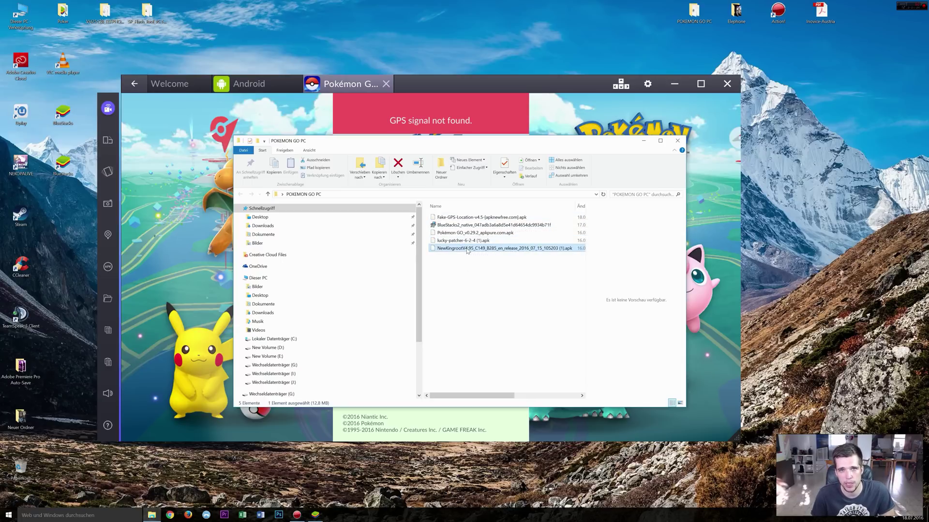
pyautogui.click(485, 242)
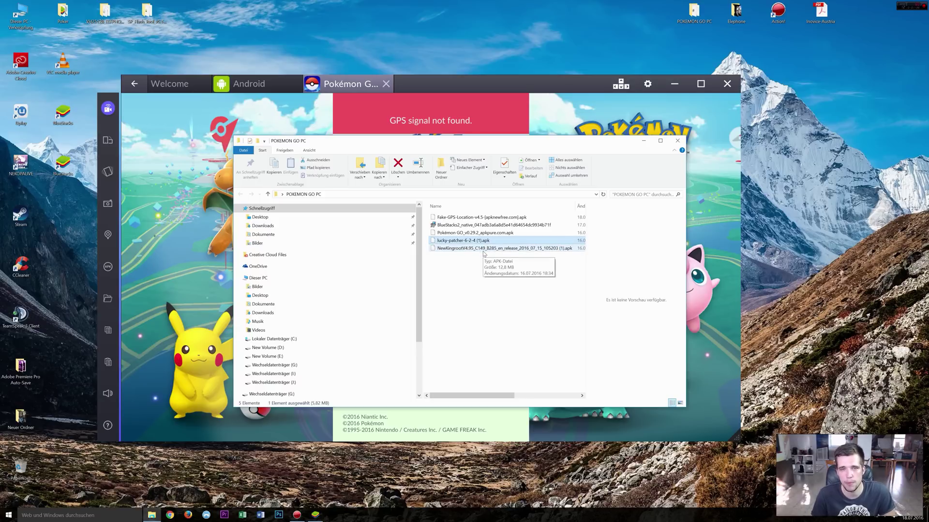
pyautogui.click(561, 79)
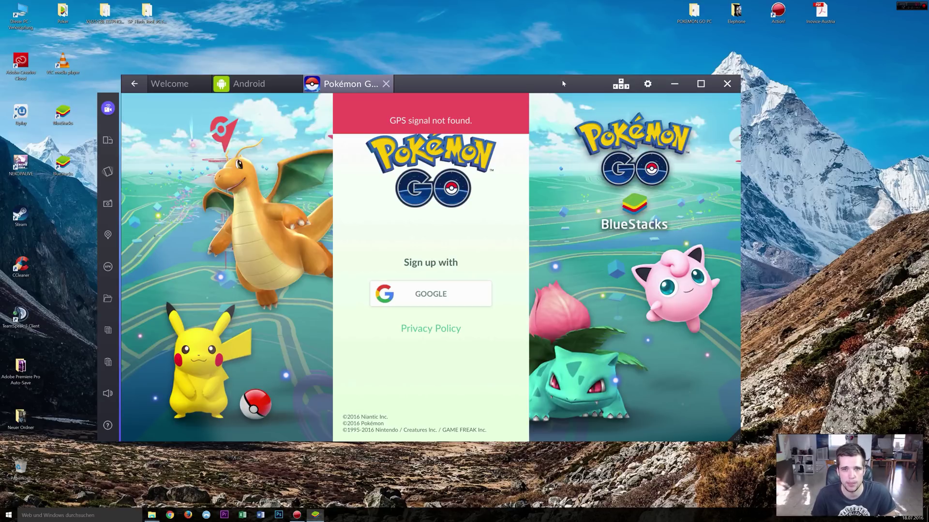
# Close the Pokémon GO tab for the Android home screen, then maximize and restore the window
pyautogui.click(385, 84)
pyautogui.moveTo(430, 83); pyautogui.dragTo(460, 86)
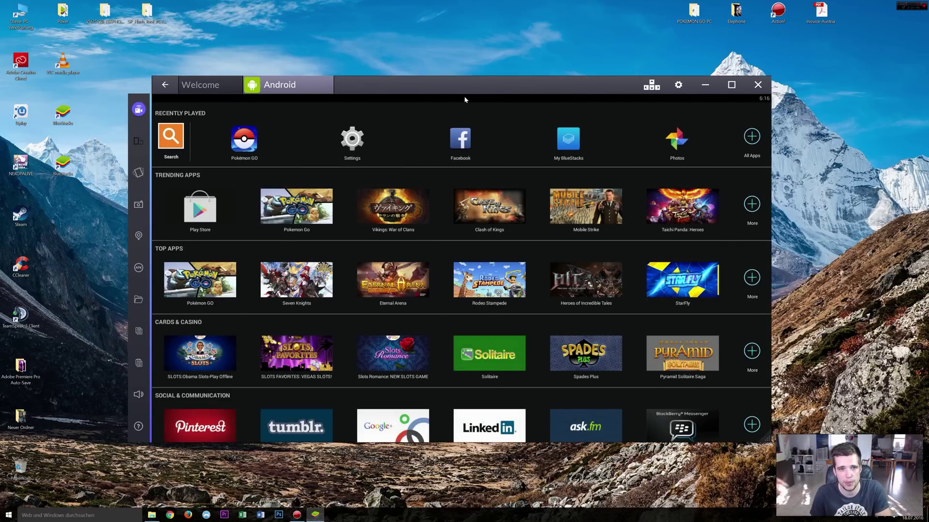
pyautogui.click(731, 85)
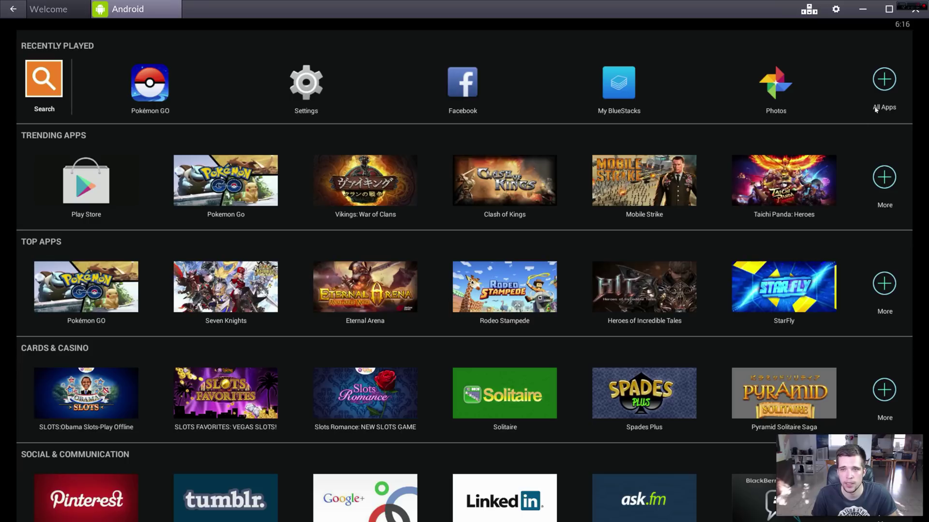
pyautogui.click(888, 8)
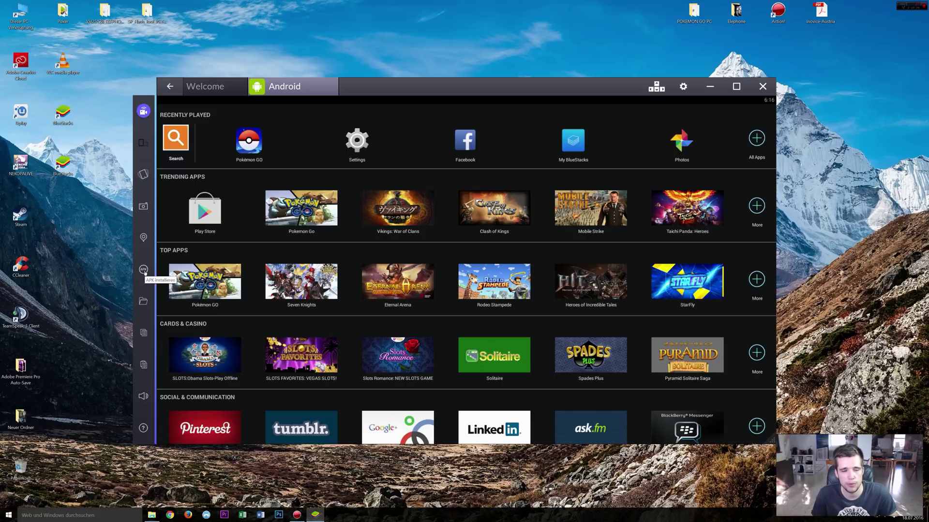
# Install the Pokémon GO APK from Desktop > POKEMON GO PC and view all installed apps
pyautogui.click(144, 271)
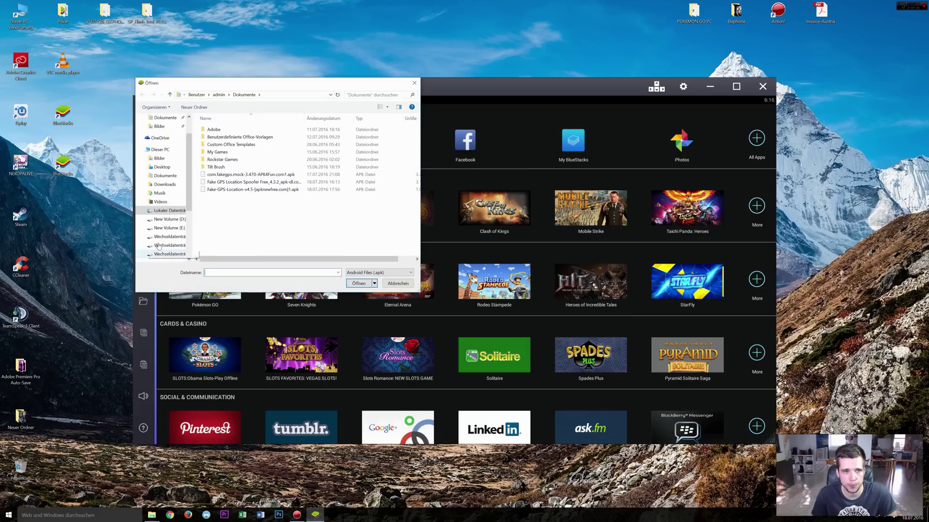
pyautogui.scroll(2, 167, 203)
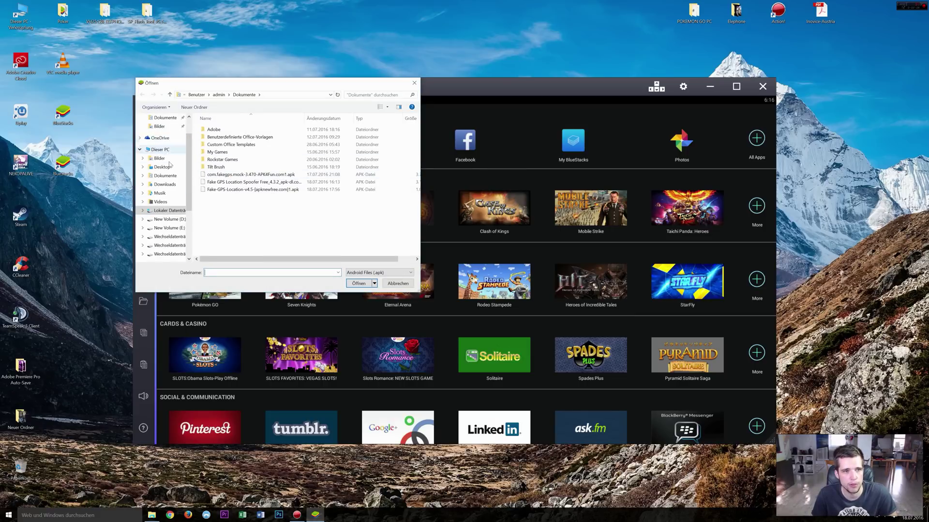
pyautogui.click(169, 188)
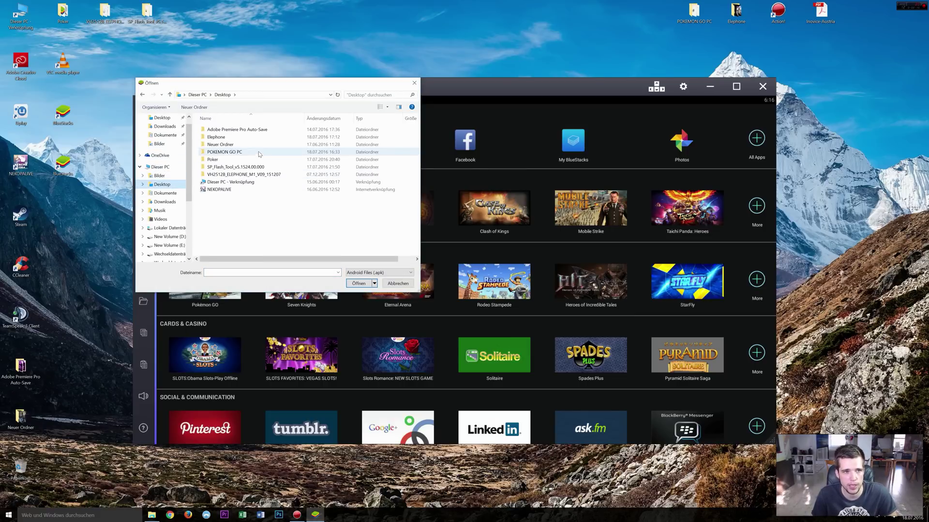
pyautogui.click(218, 152)
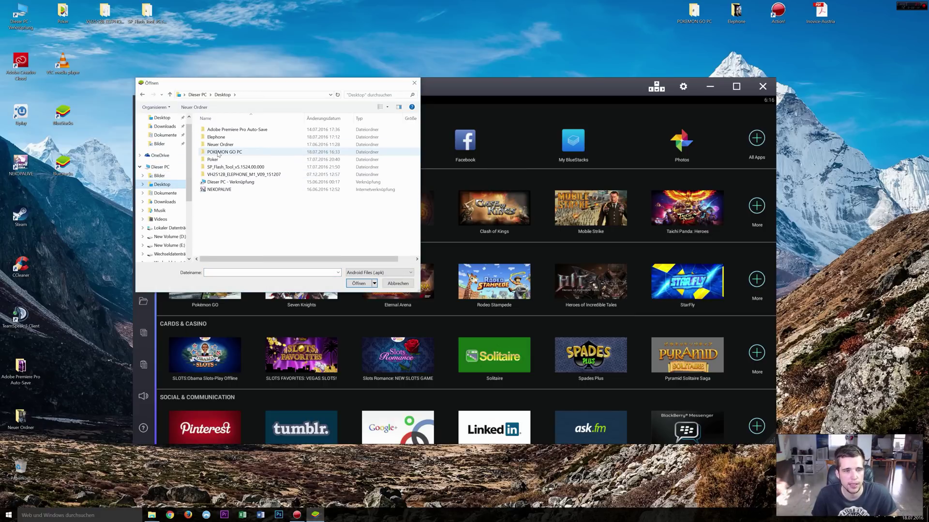
pyautogui.click(218, 152)
pyautogui.doubleClick(259, 153)
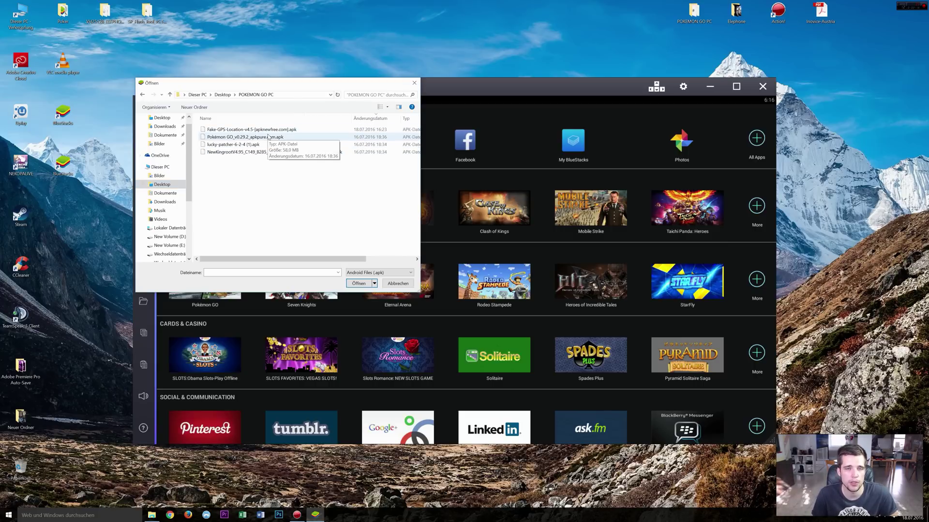
pyautogui.click(268, 138)
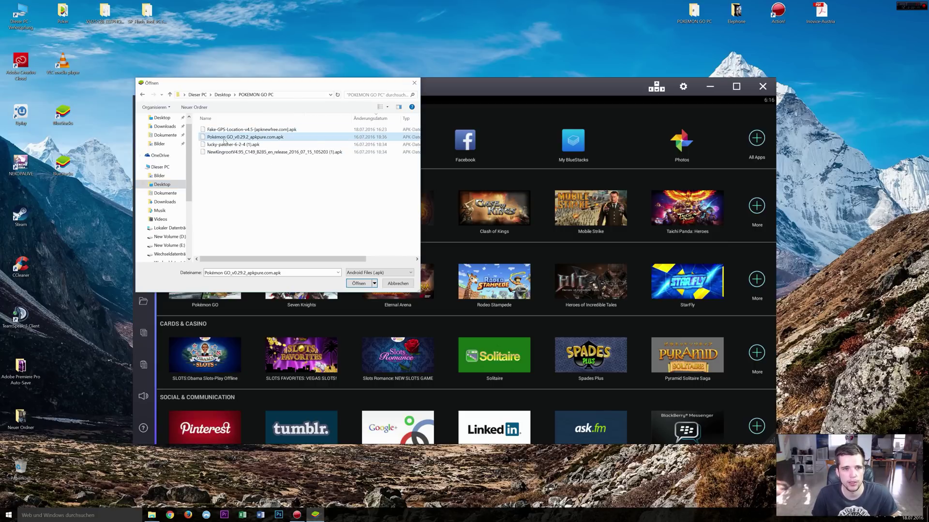
pyautogui.click(359, 284)
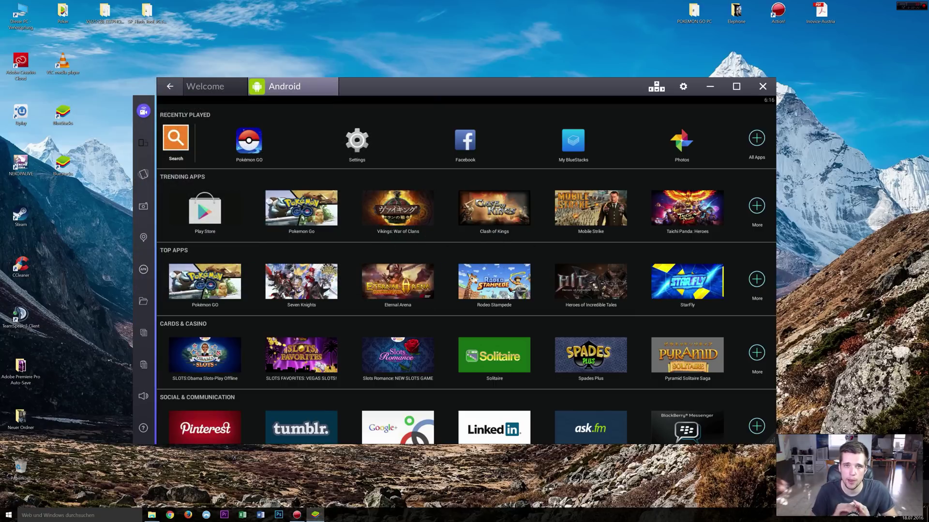
pyautogui.click(757, 138)
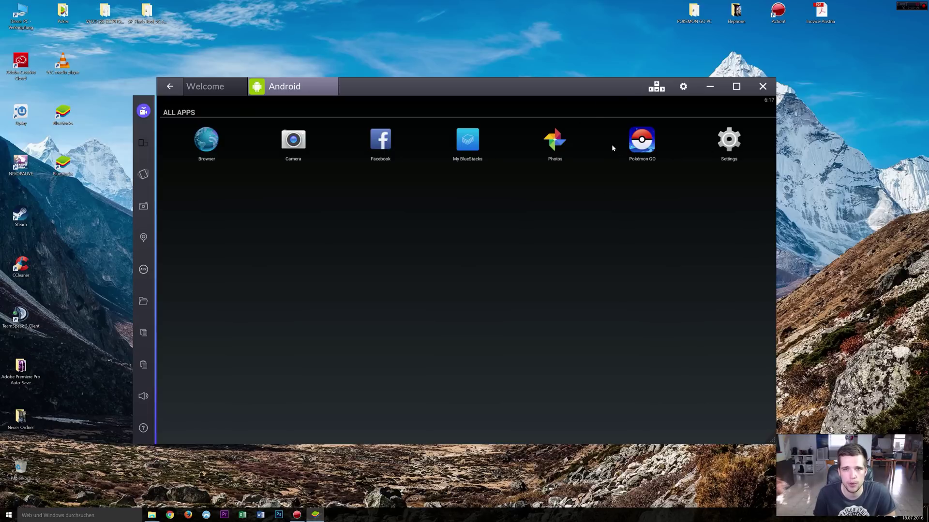
# Install the lucky-patcher APK from the same folder
pyautogui.click(143, 270)
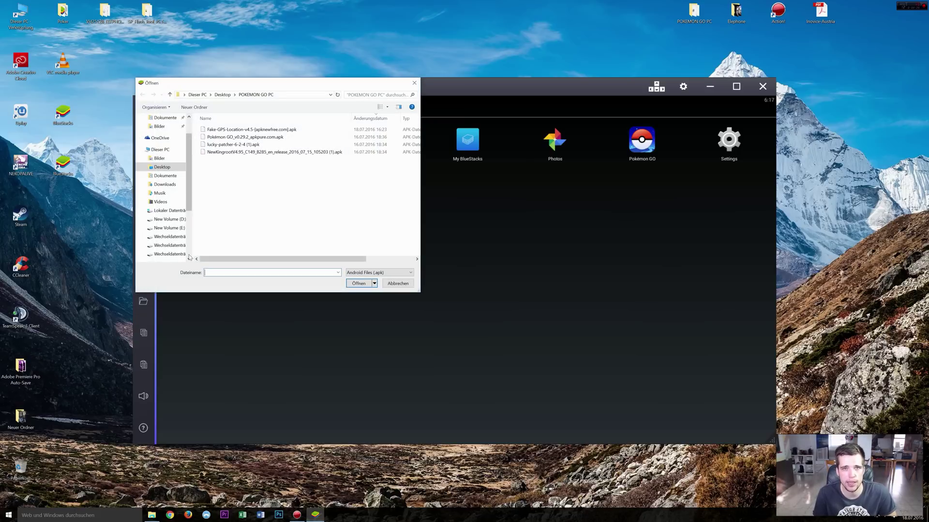
pyautogui.click(255, 145)
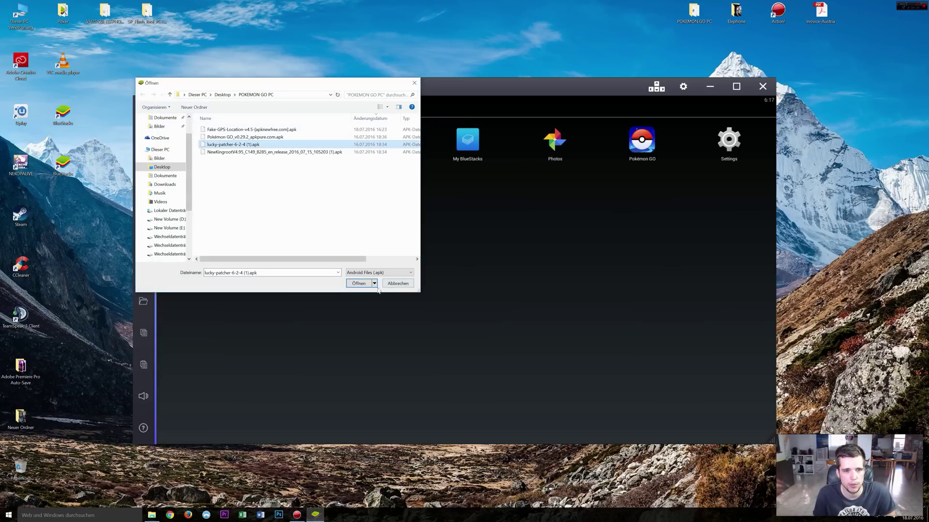
pyautogui.click(359, 284)
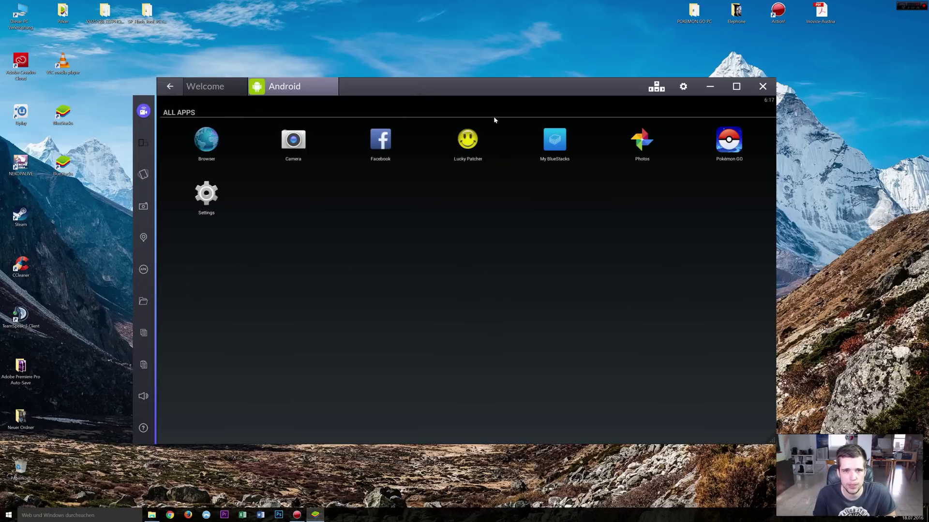
# Install the NewKingroot APK and launch KingRoot
pyautogui.click(143, 269)
pyautogui.click(217, 154)
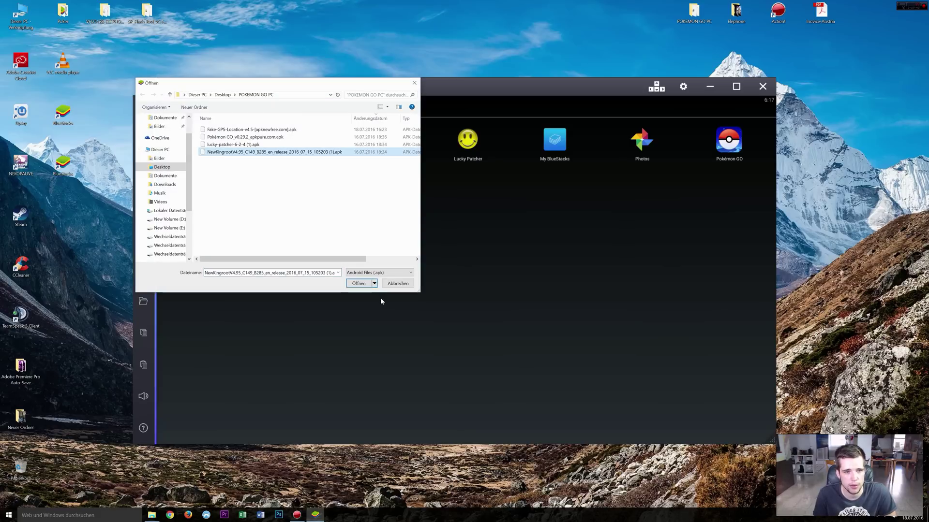
pyautogui.click(364, 282)
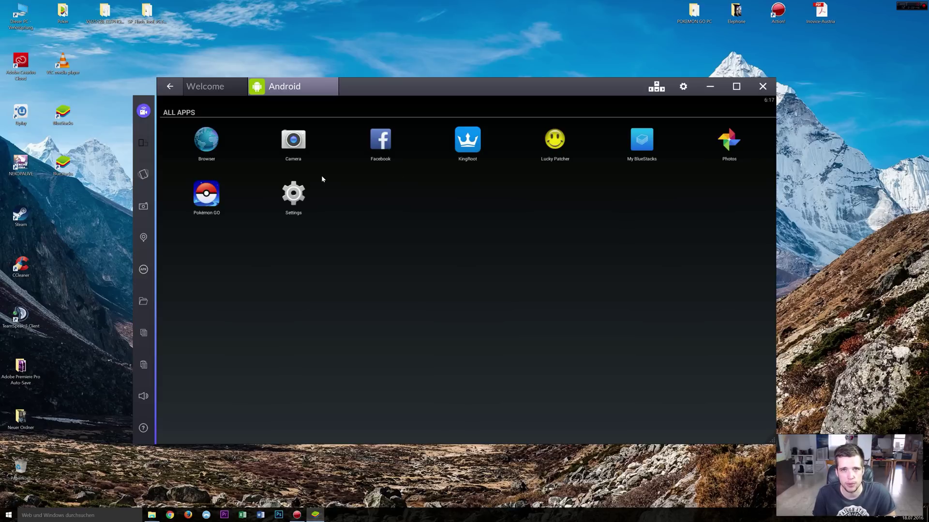
pyautogui.click(470, 151)
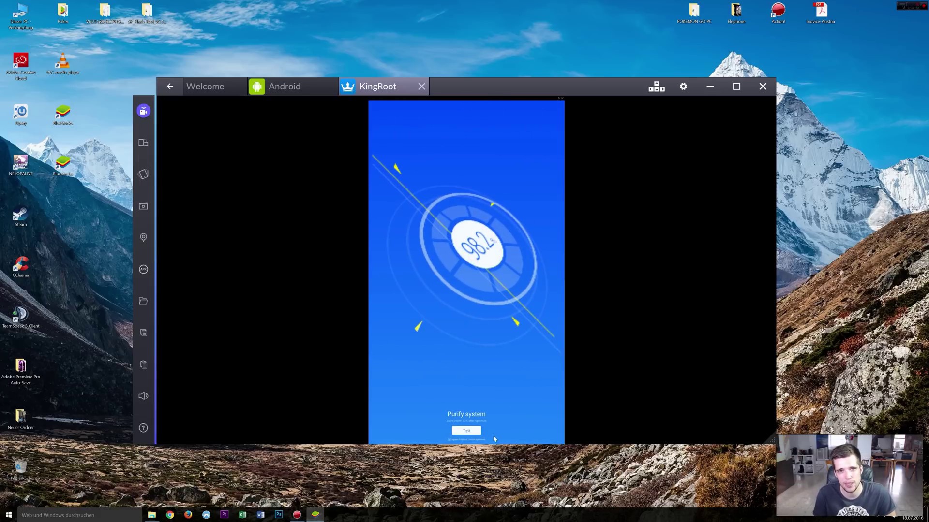
# Root the emulator with KingRoot's Try it and Fix now, then close its tab
pyautogui.click(474, 430)
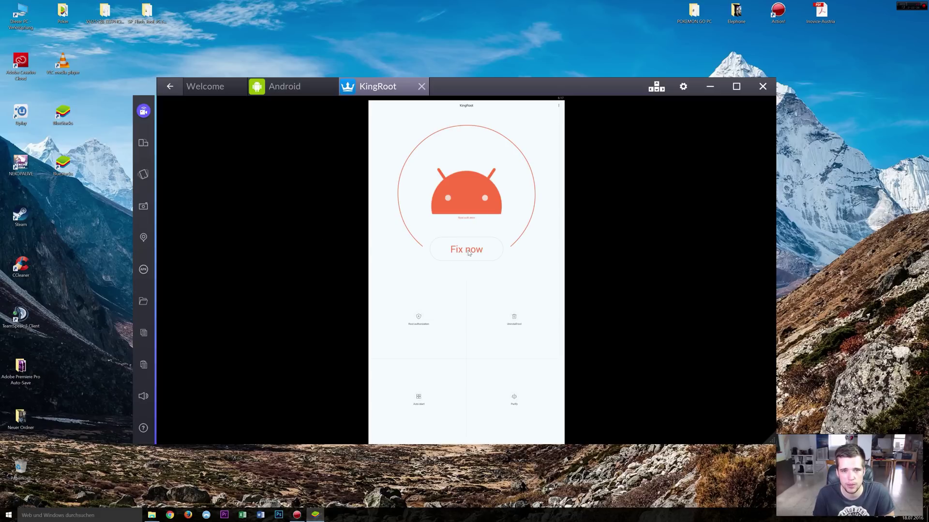
pyautogui.click(486, 252)
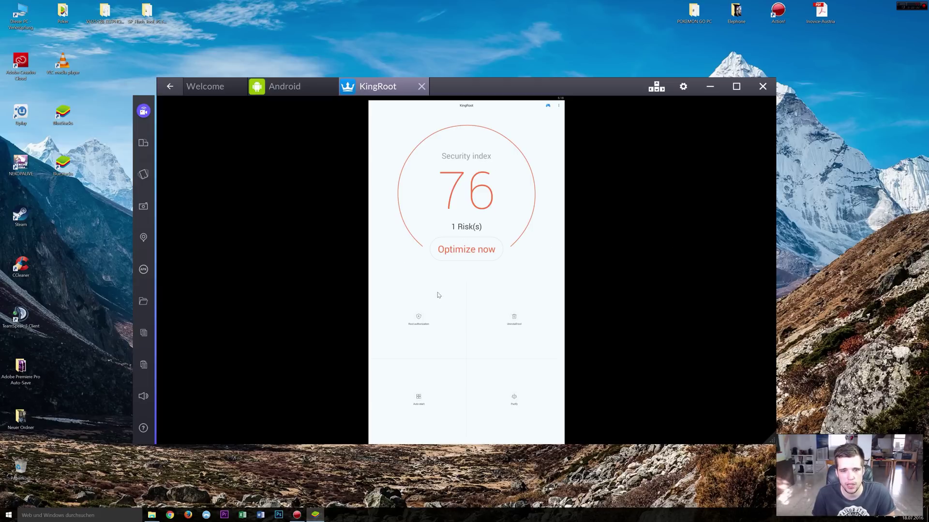
pyautogui.click(421, 86)
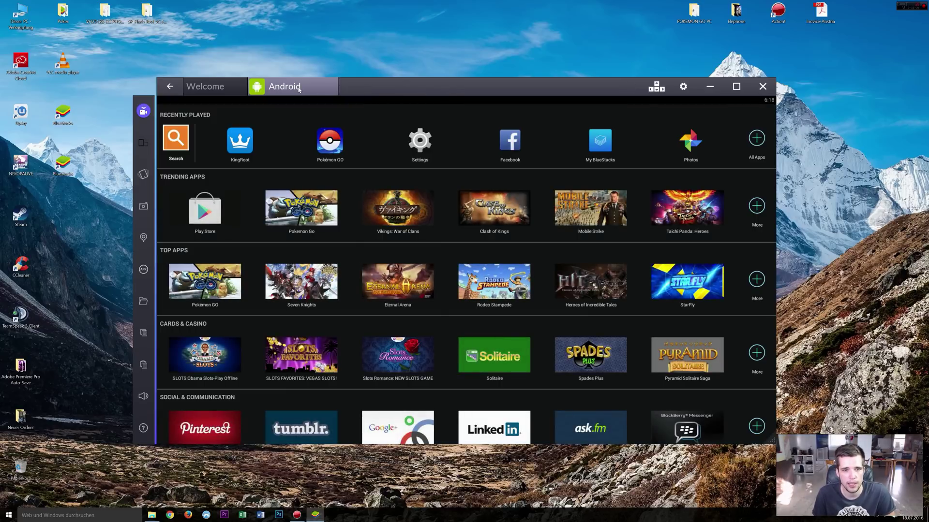
# Launch Lucky Patcher from All Apps and allow its superuser root request
pyautogui.click(757, 140)
pyautogui.click(557, 136)
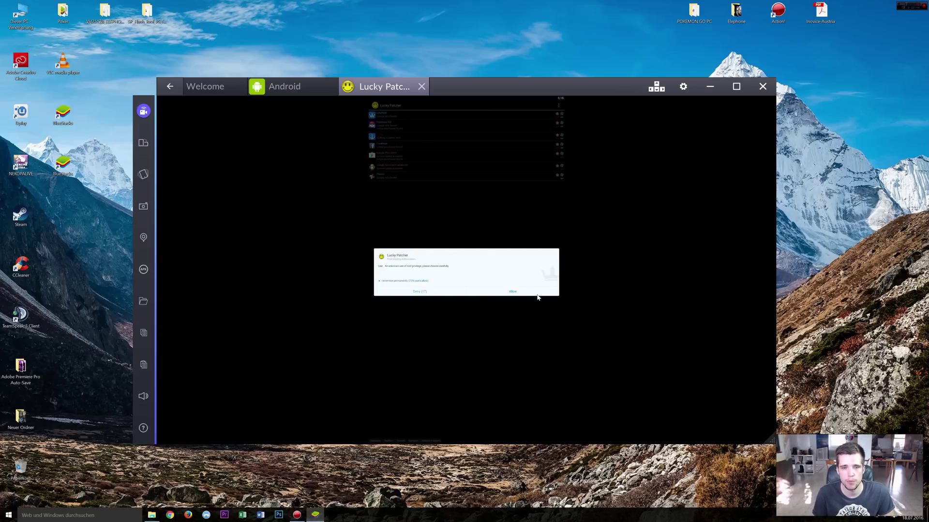
pyautogui.click(510, 292)
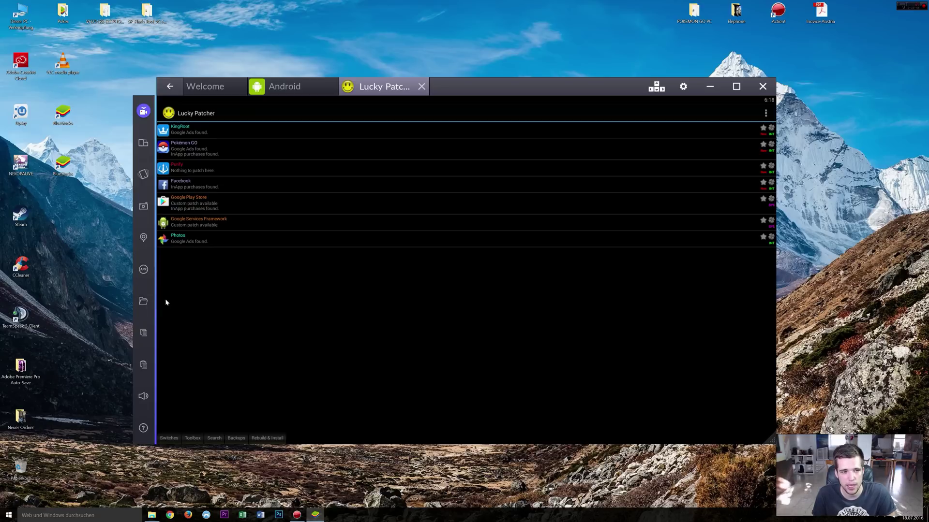
# Save the Fake-GPS-Location APK to the shared folder via Send To Windows, overwriting the old copy
pyautogui.click(144, 299)
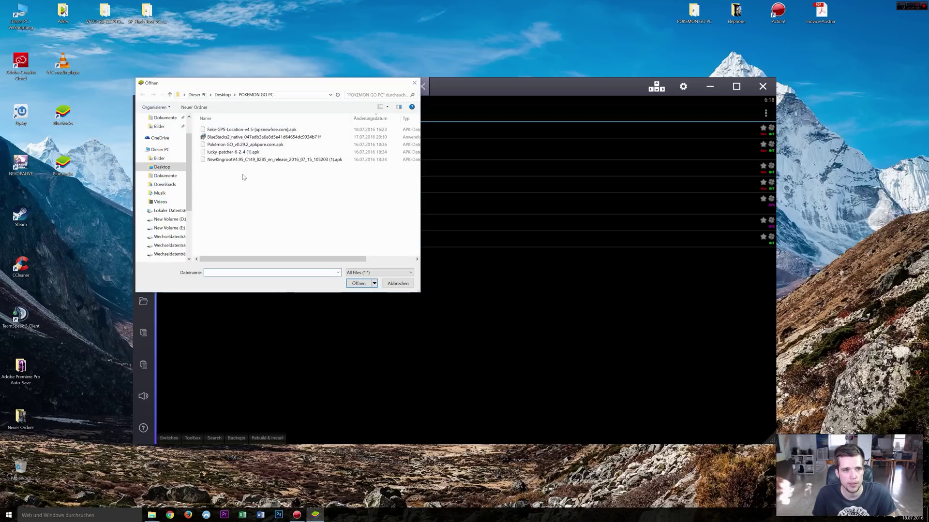
pyautogui.click(231, 159)
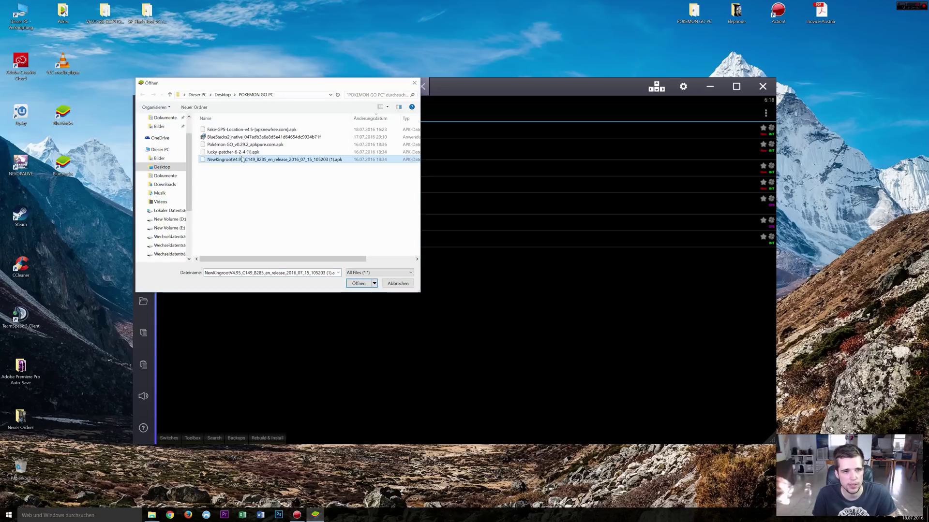
pyautogui.moveTo(260, 84); pyautogui.dragTo(421, 161)
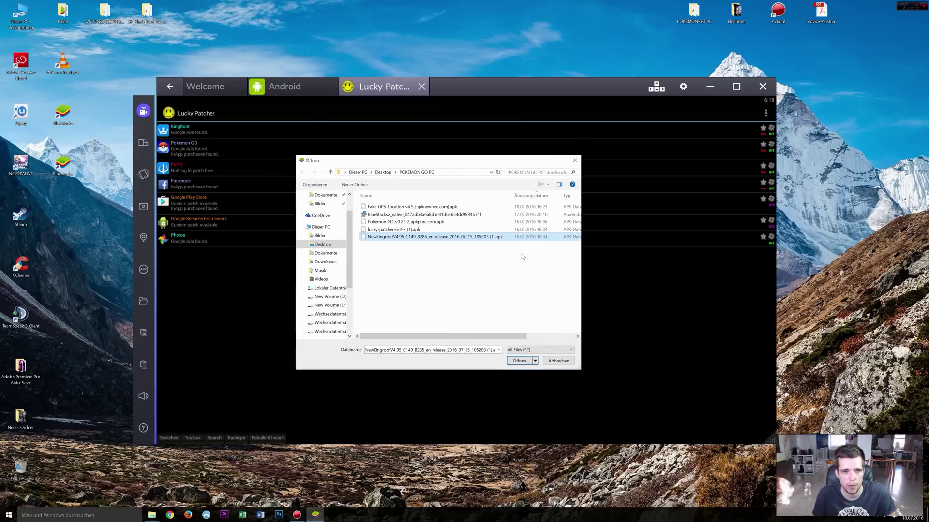
pyautogui.click(452, 208)
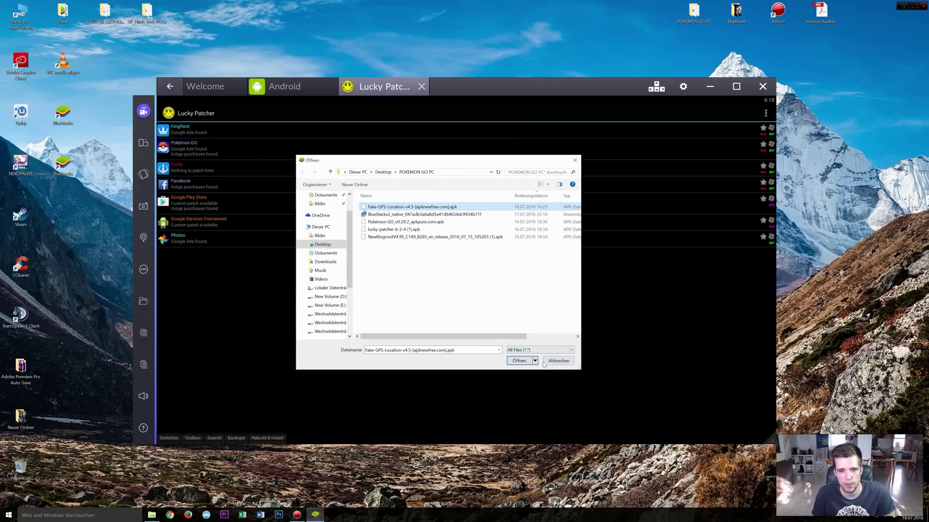
pyautogui.click(520, 361)
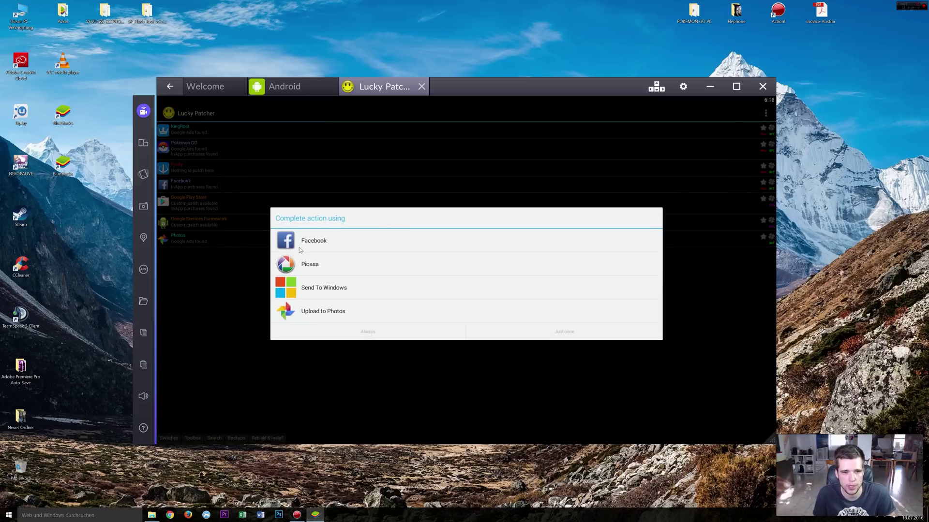
pyautogui.click(355, 287)
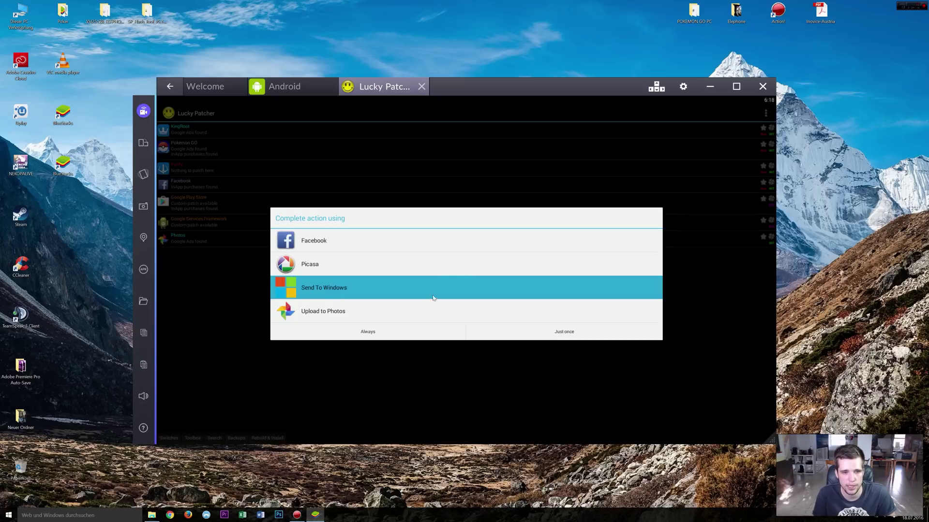
pyautogui.click(373, 332)
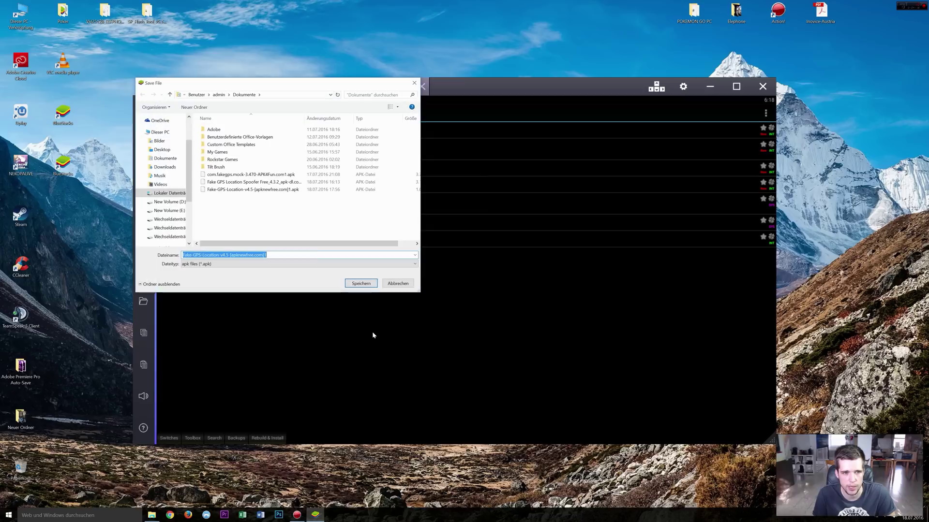
pyautogui.click(355, 285)
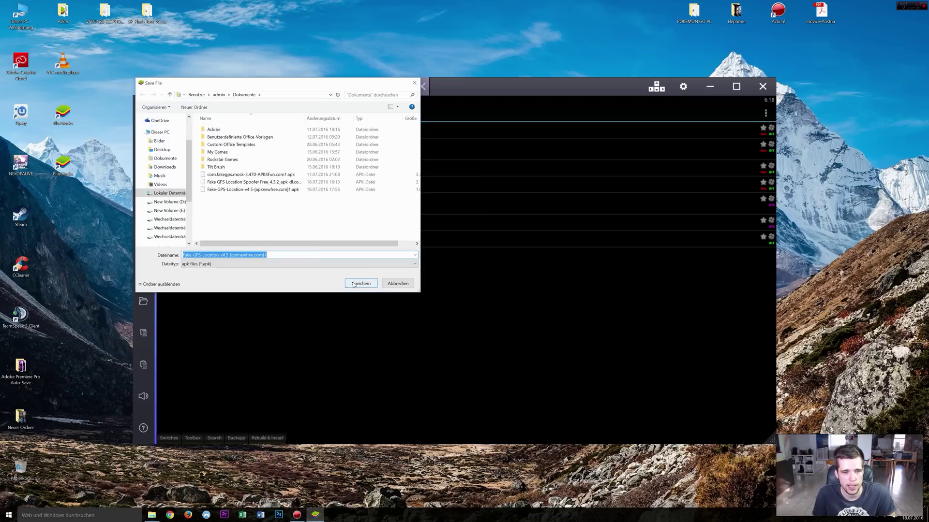
pyautogui.click(502, 261)
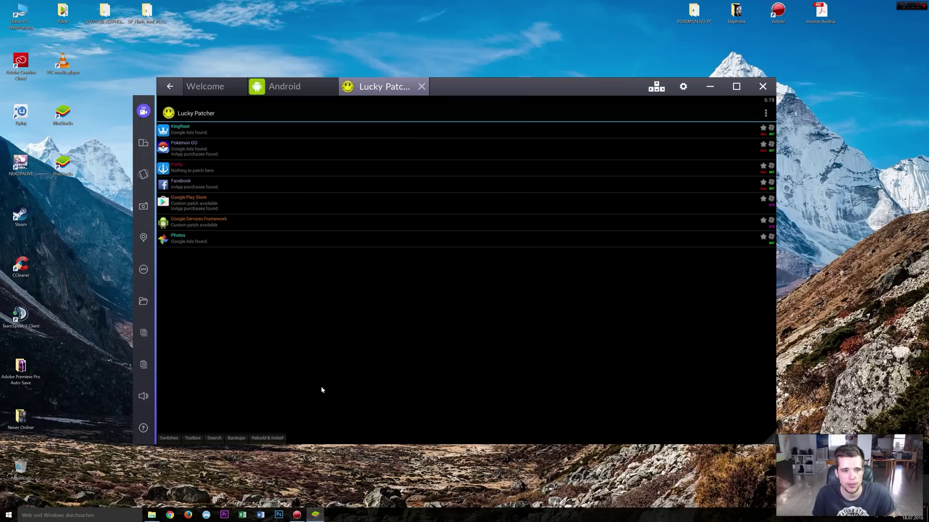
# Install the Fake-GPS-Location APK from sdcard/windows/BstSharedFolder as a system app in Lucky Patcher
pyautogui.click(266, 438)
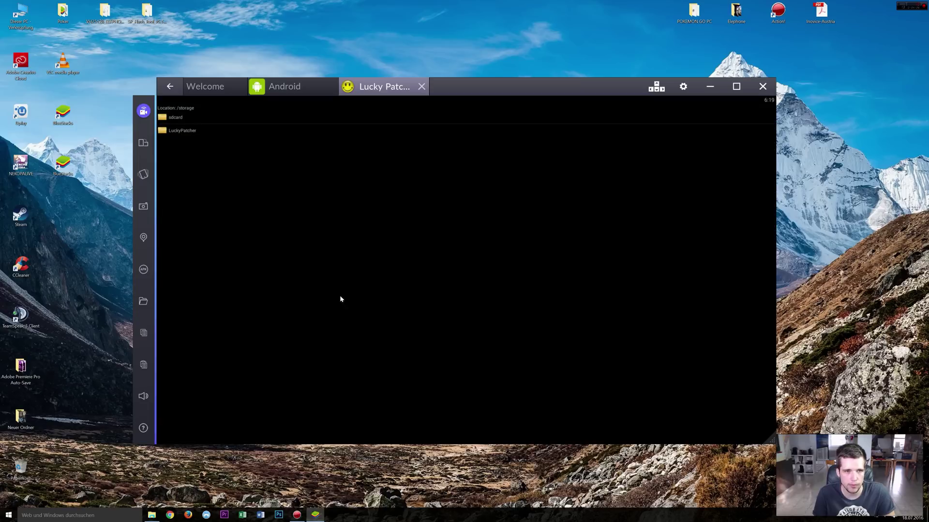
pyautogui.click(175, 118)
pyautogui.click(196, 317)
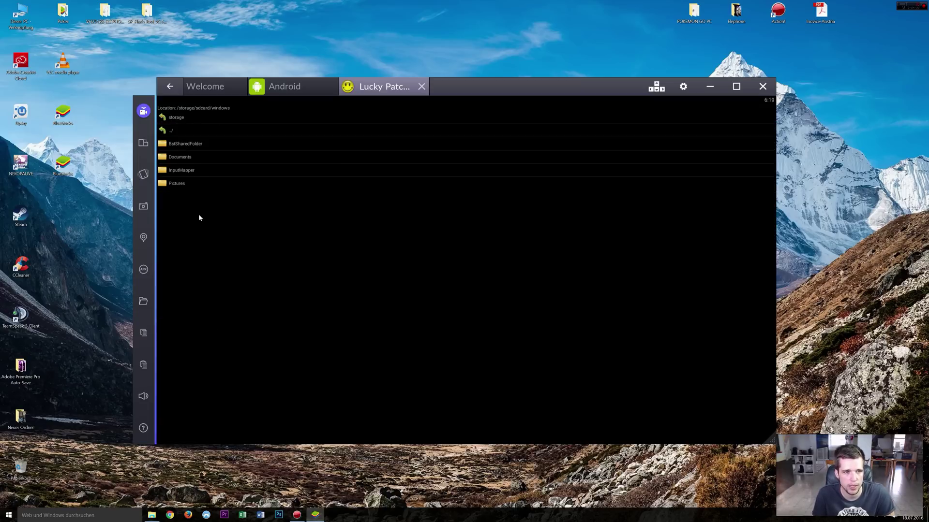
pyautogui.click(181, 146)
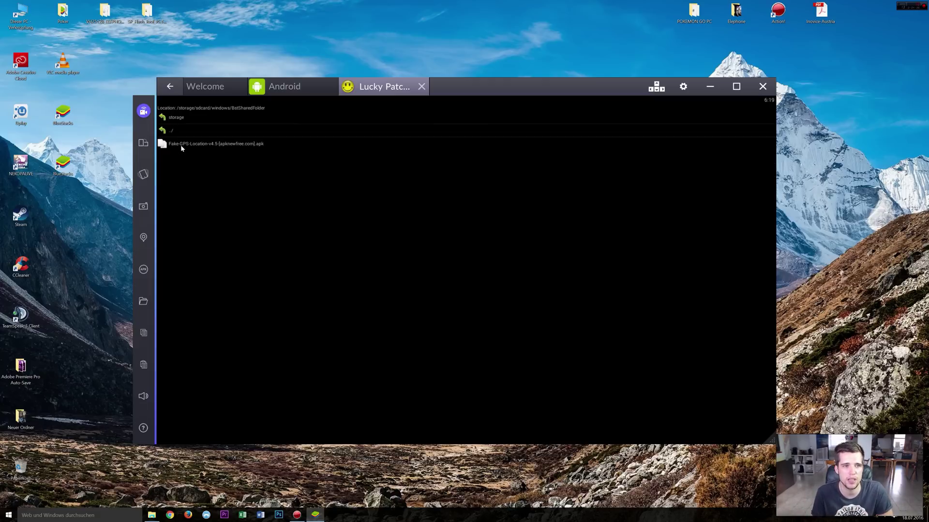
pyautogui.click(182, 147)
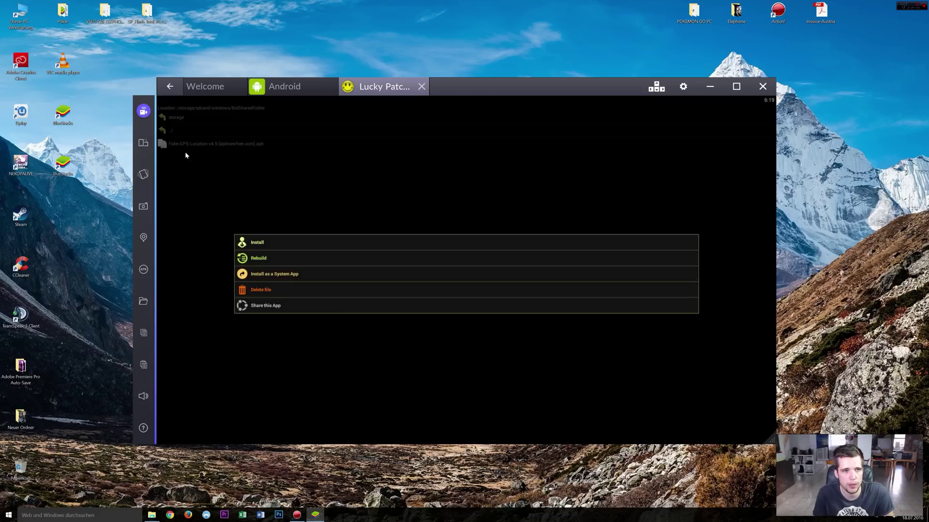
pyautogui.click(272, 278)
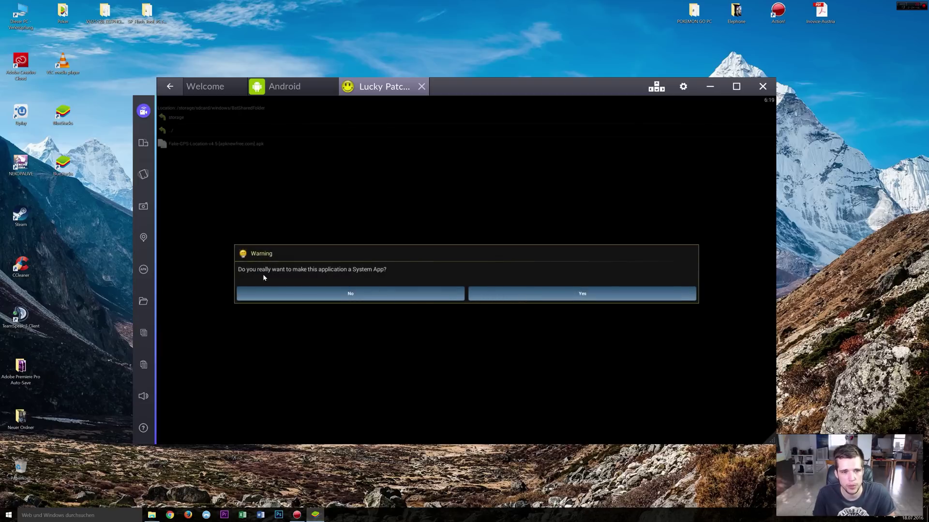
pyautogui.click(524, 291)
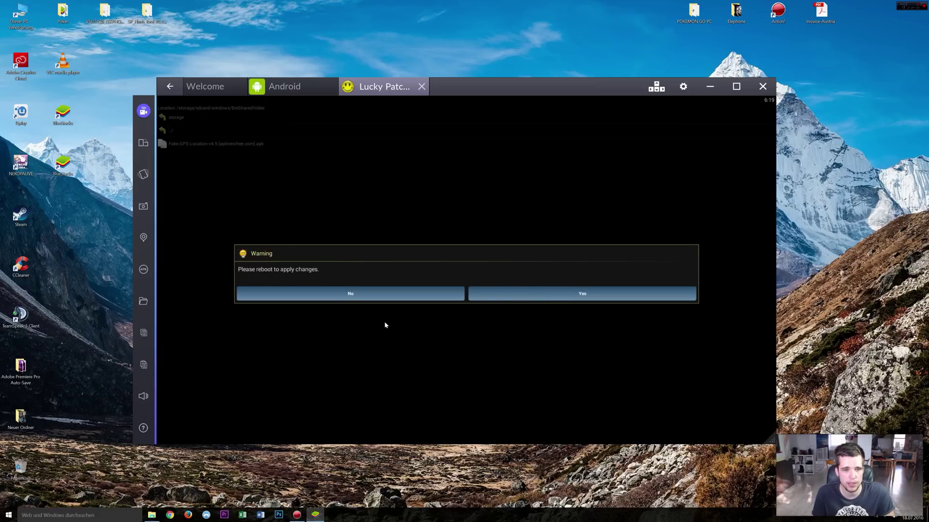
pyautogui.click(359, 295)
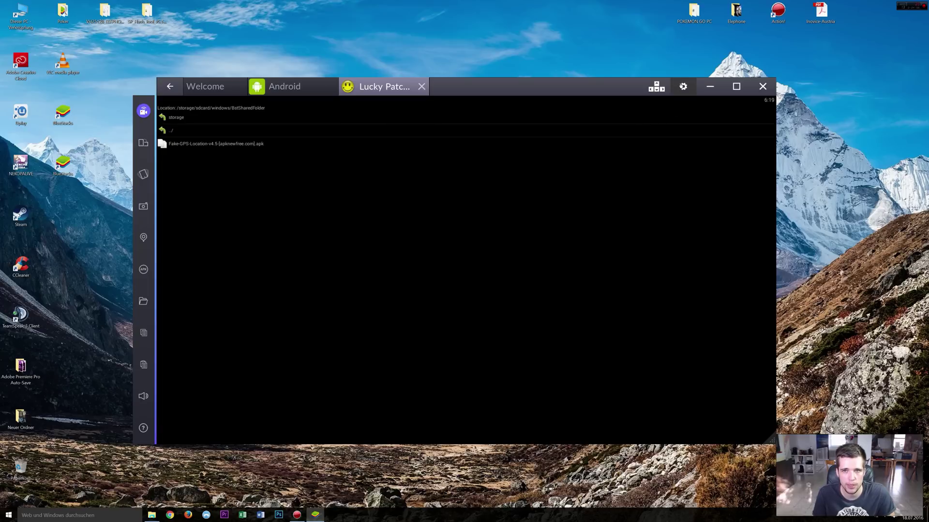
pyautogui.click(683, 86)
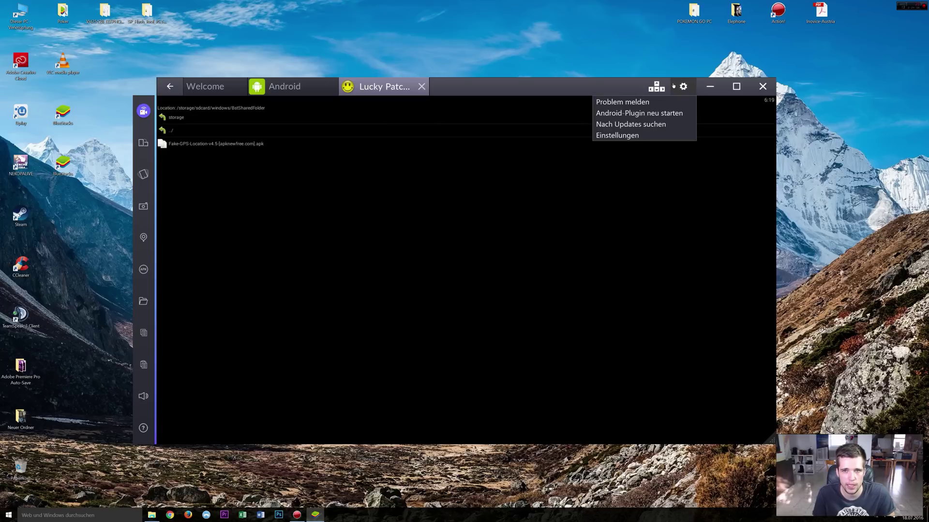
# Restart the Android plugin, then show Lucky Patcher's search and filter bar
pyautogui.click(621, 114)
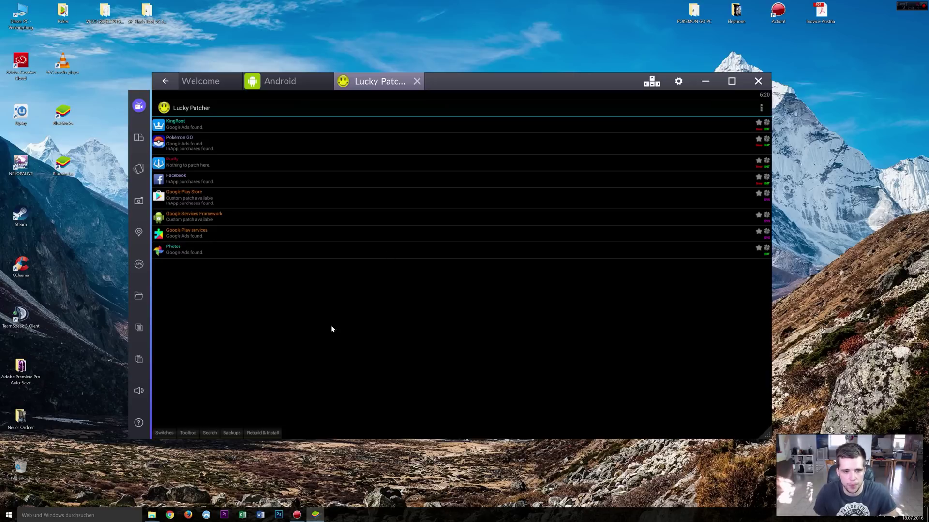
pyautogui.click(209, 434)
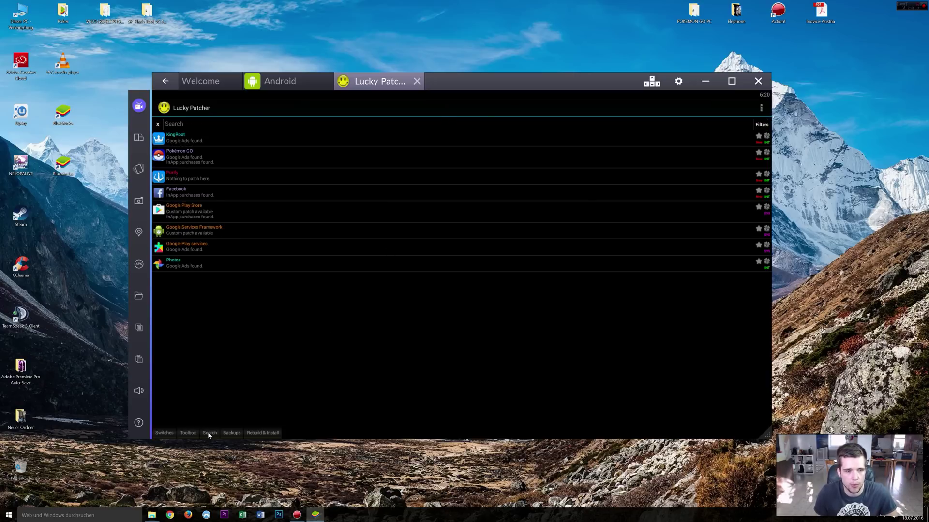
# Filter Lucky Patcher's app list to System Apps only
pyautogui.click(764, 125)
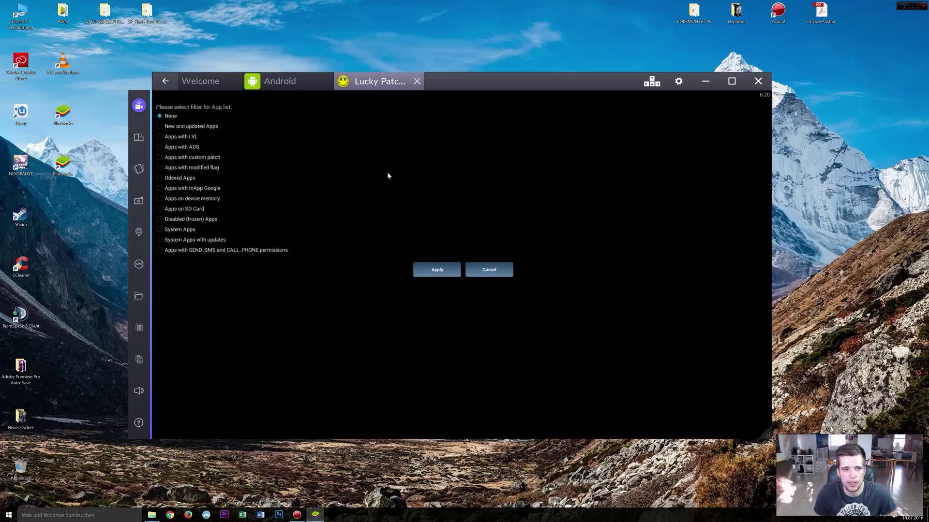
pyautogui.click(160, 230)
pyautogui.click(444, 269)
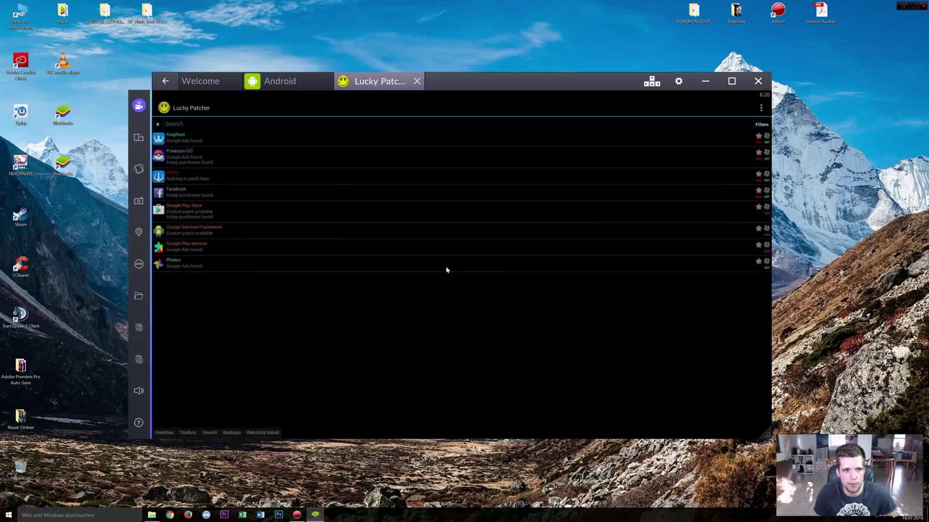
# Launch FakeGPS, dismiss its help dialog, and open its settings from the app menu
pyautogui.click(192, 135)
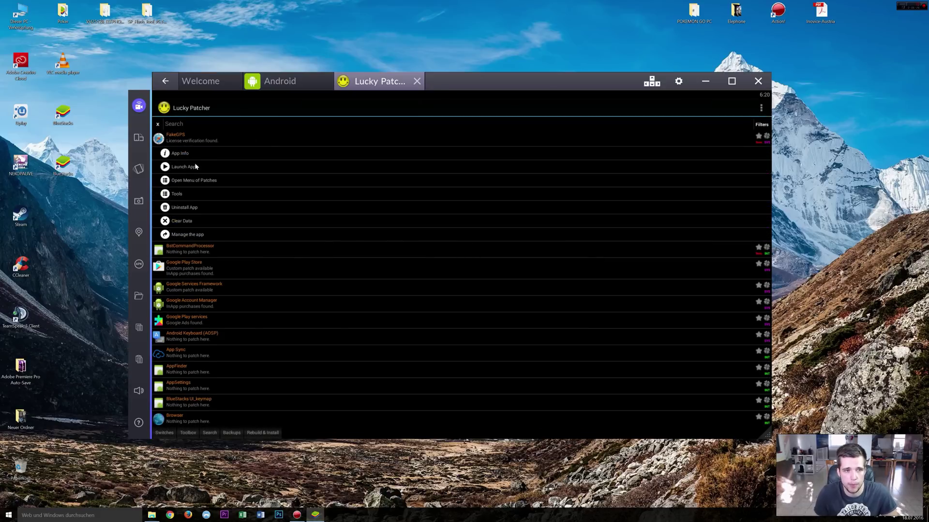
pyautogui.click(183, 168)
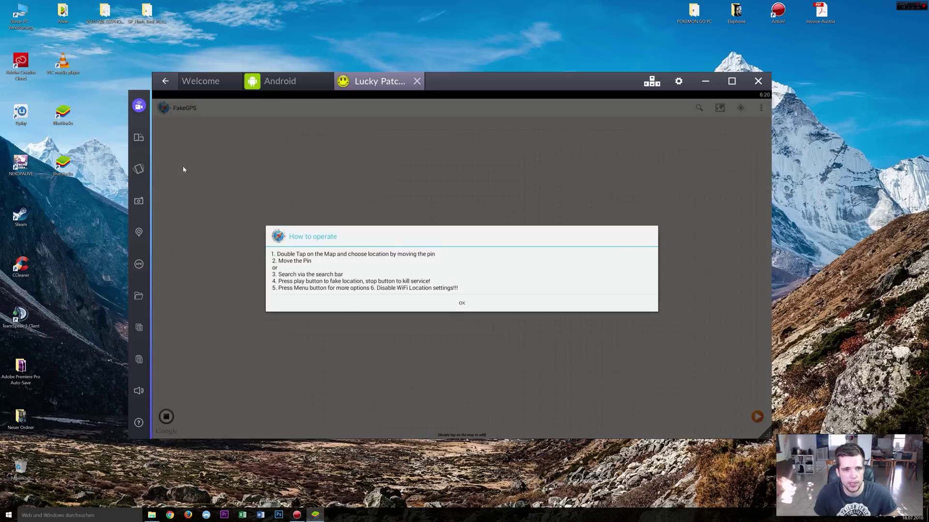
pyautogui.click(449, 308)
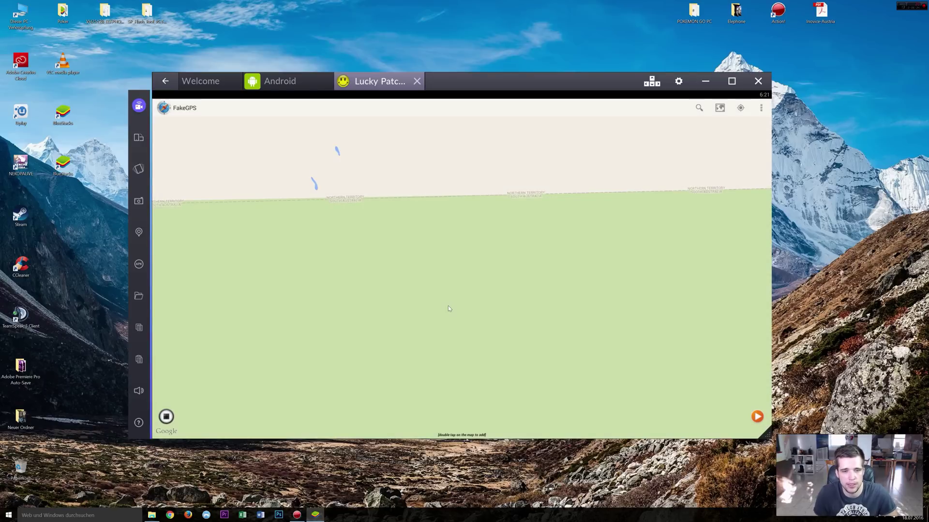
pyautogui.moveTo(498, 247); pyautogui.dragTo(503, 223)
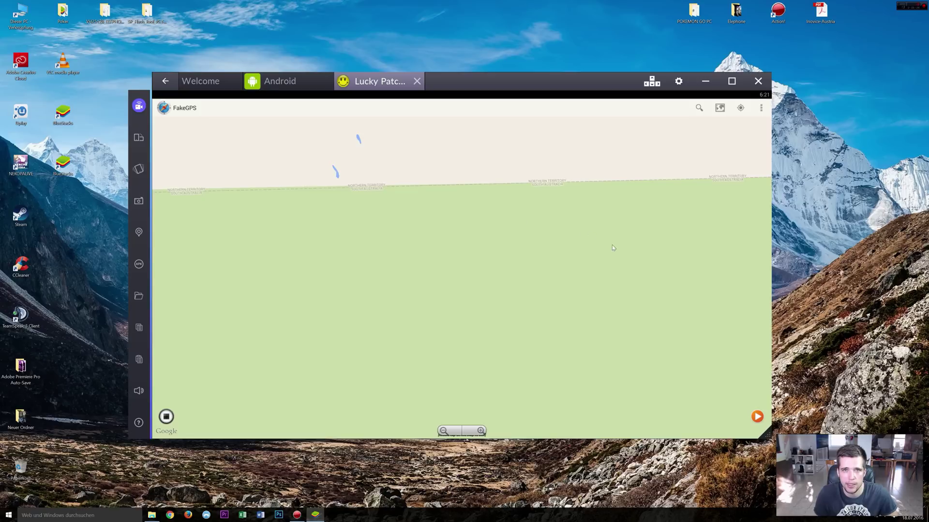
pyautogui.click(758, 112)
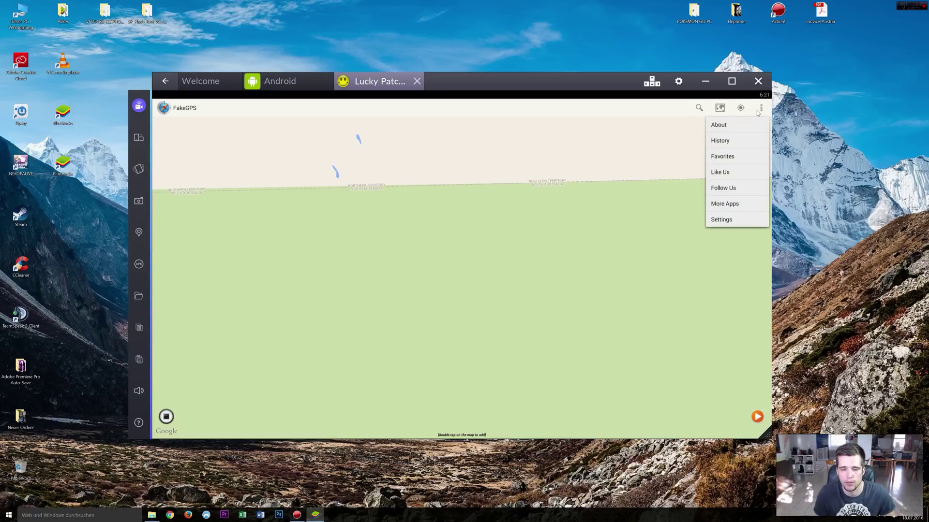
pyautogui.click(724, 218)
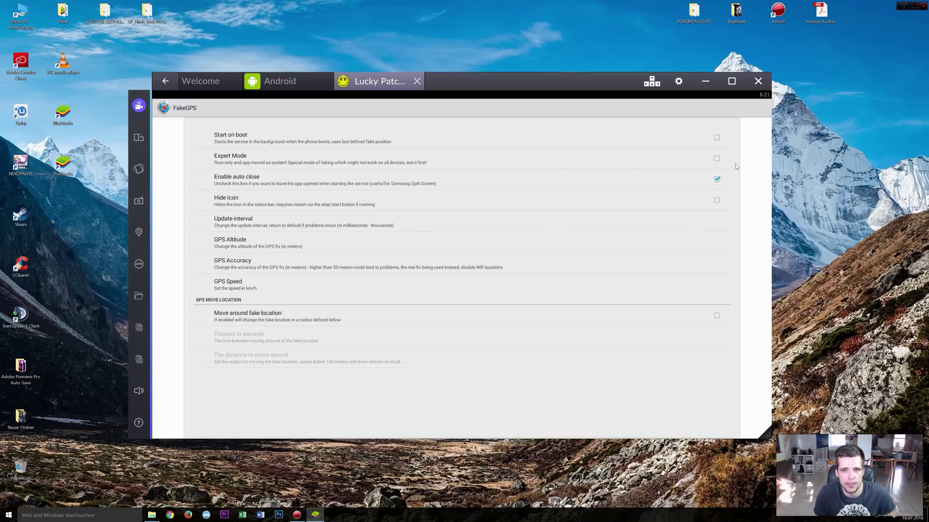
# Enable FakeGPS Expert Mode, accept its warning, and go back to the Android home screen
pyautogui.click(717, 160)
pyautogui.click(514, 300)
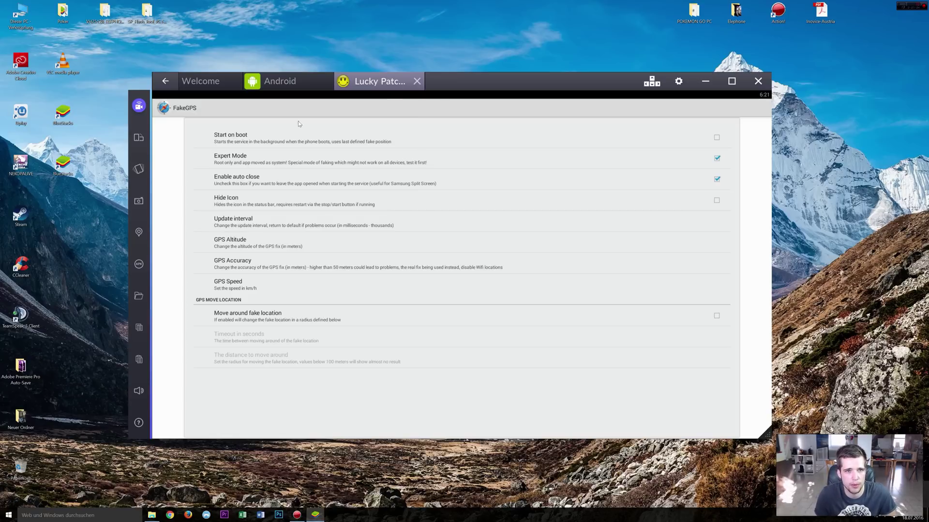
pyautogui.click(291, 85)
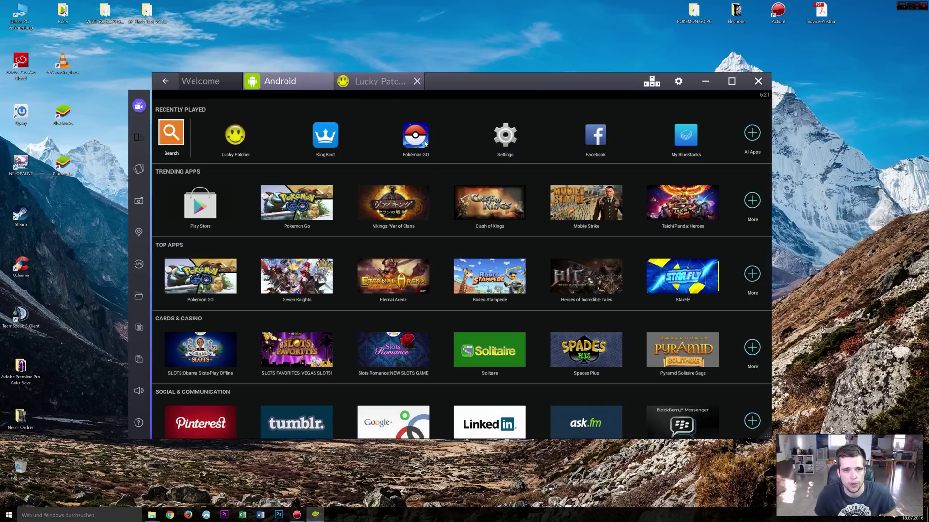
# Launch Pokémon GO, choose Google sign-up, and dismiss the game speed boost popup
pyautogui.click(425, 143)
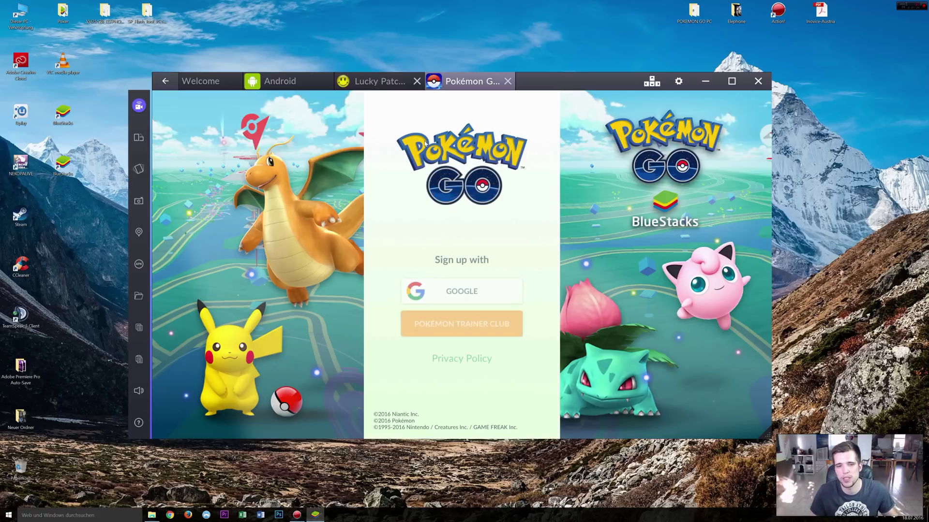
pyautogui.click(443, 315)
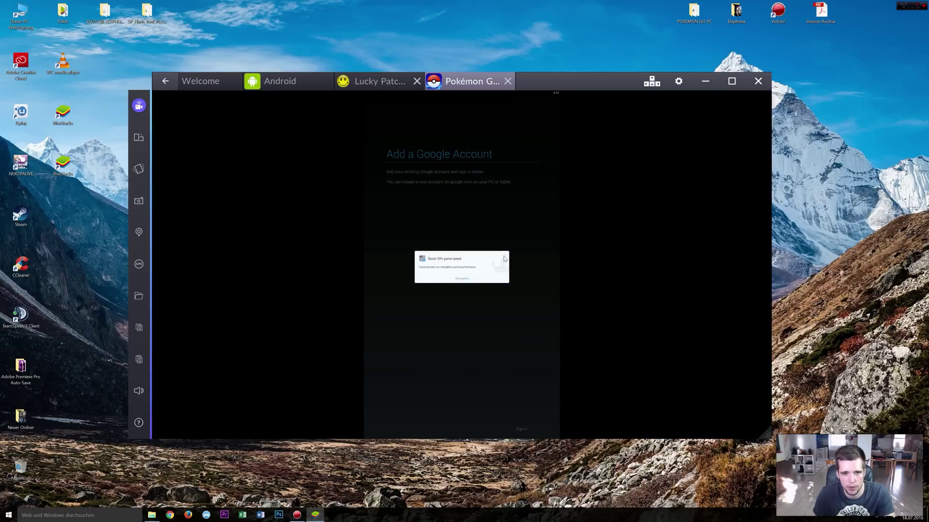
pyautogui.click(506, 257)
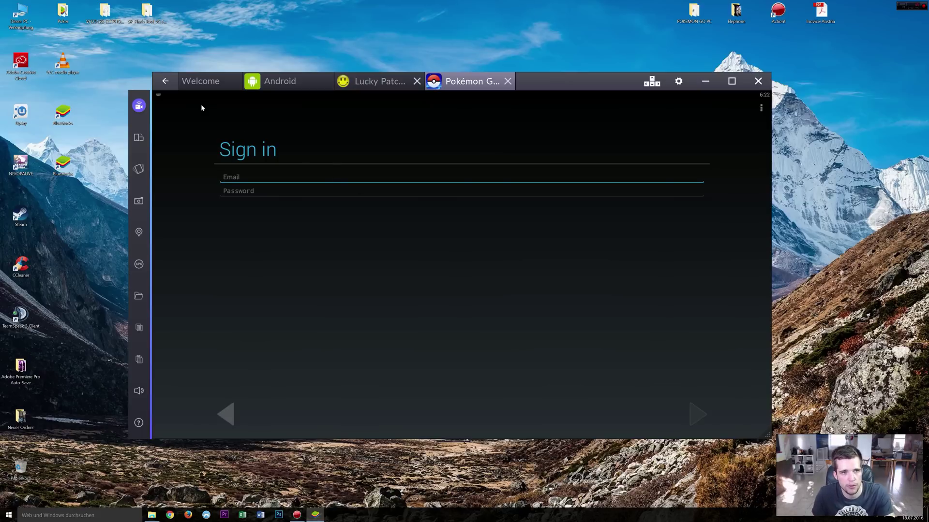
# Select the keyboard input method from the notification shade and enter the Google account e-mail
pyautogui.moveTo(204, 95); pyautogui.dragTo(204, 186)
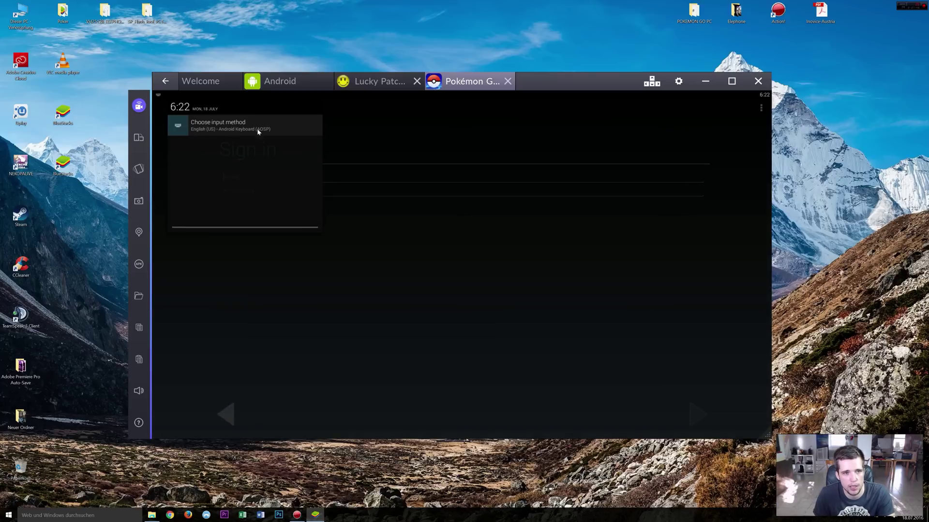
pyautogui.click(300, 260)
pyautogui.moveTo(198, 98); pyautogui.dragTo(201, 178)
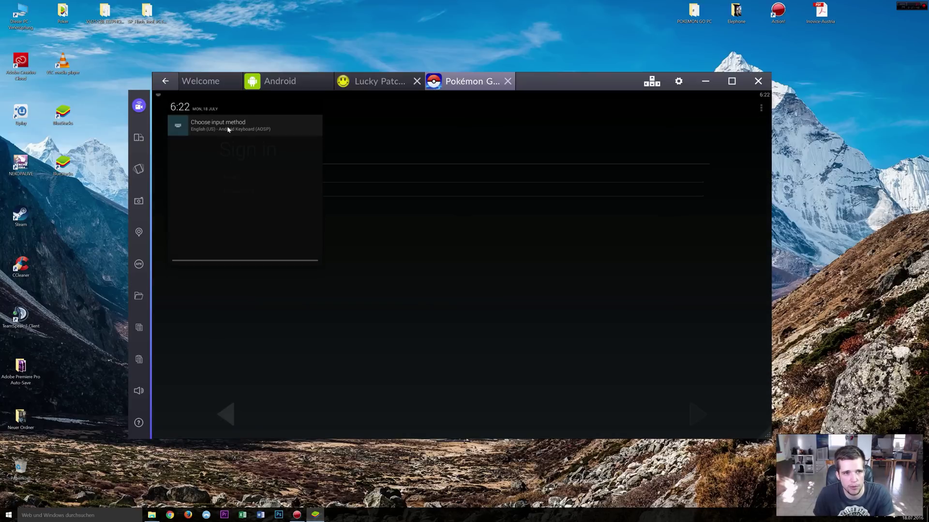
pyautogui.click(227, 127)
pyautogui.click(570, 271)
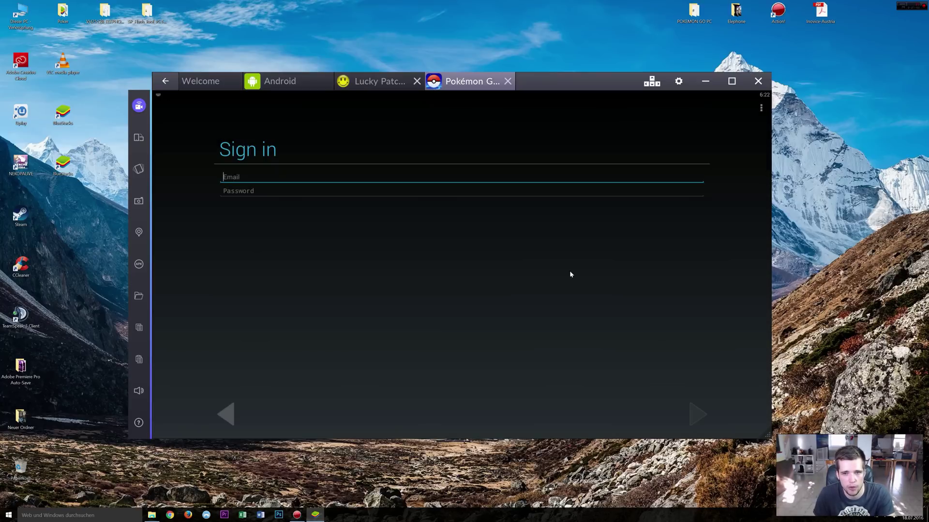
pyautogui.write('har')
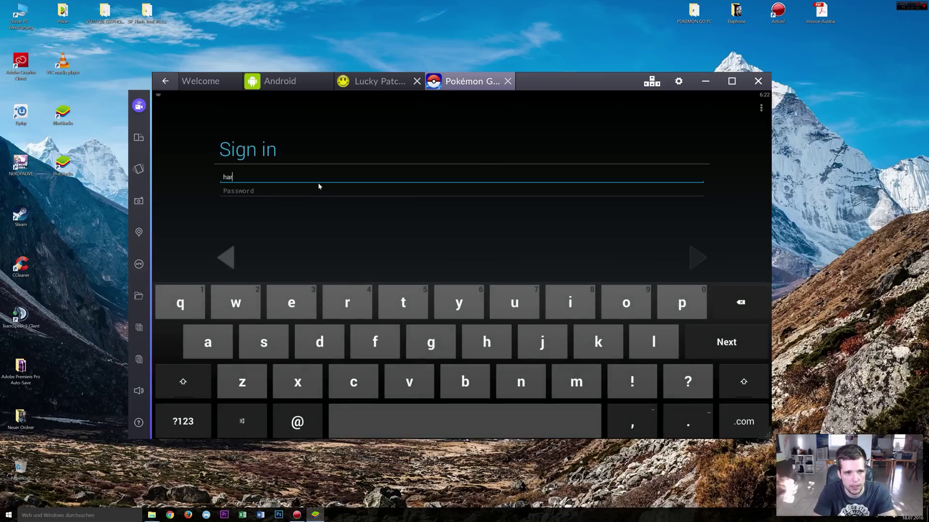
pyautogui.press('BackSpace')
pyautogui.press('BackSpace')
pyautogui.press('BackSpace')
pyautogui.write('admin')
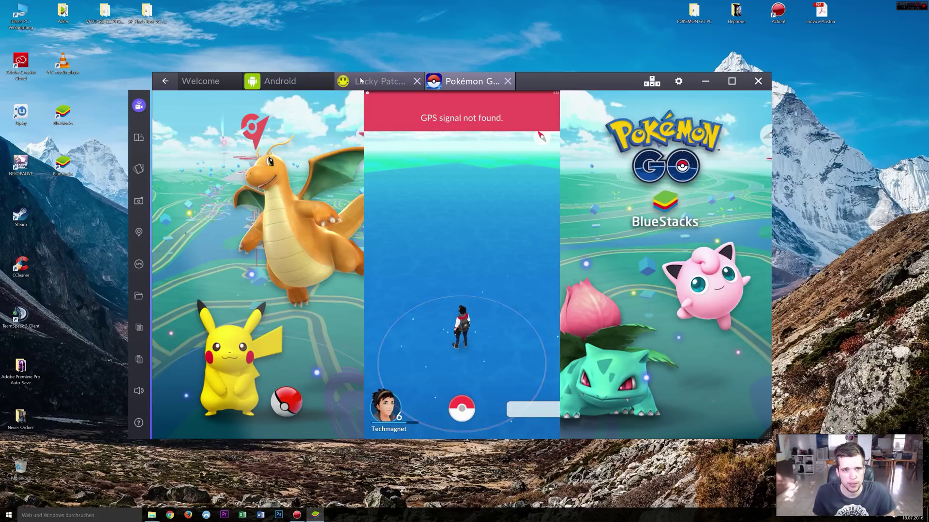
pyautogui.click(377, 81)
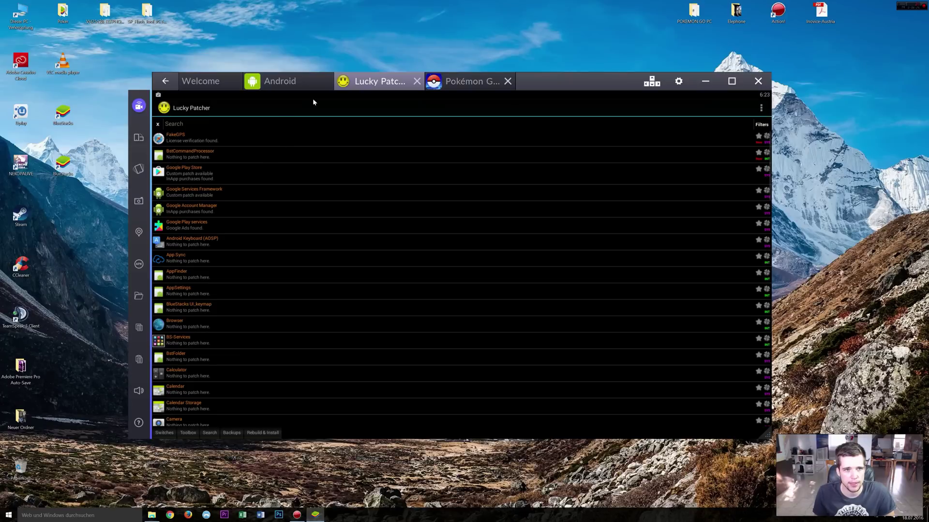
# Launch FakeGPS from Lucky Patcher and search the map for Stephansplatz, Vienna
pyautogui.click(216, 138)
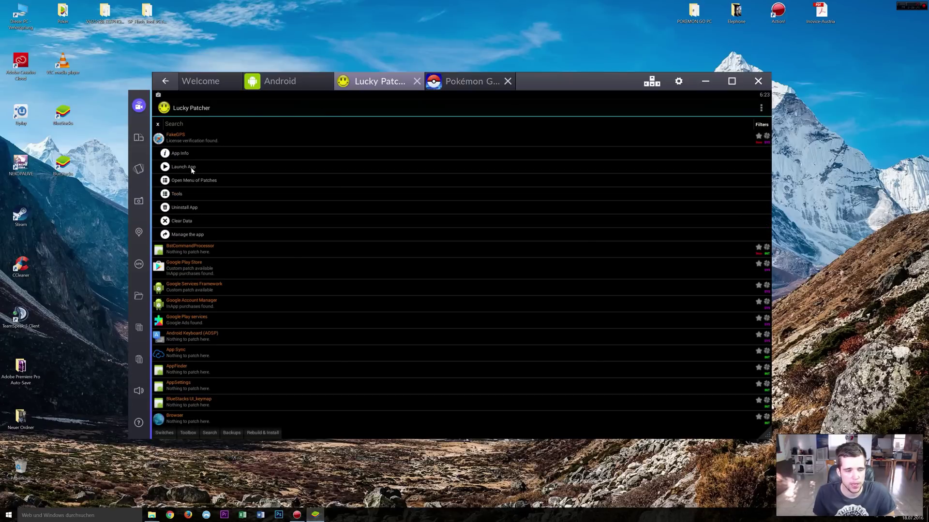
pyautogui.click(184, 167)
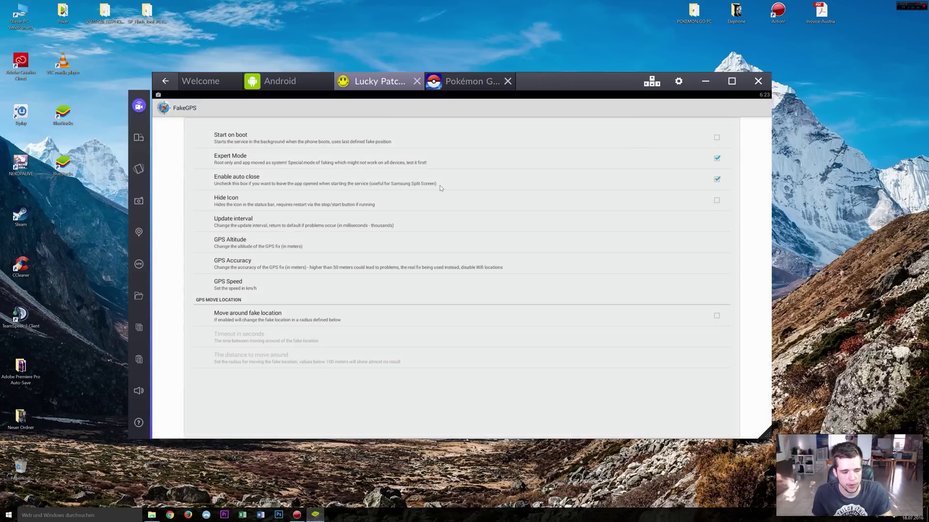
pyautogui.press('Escape')
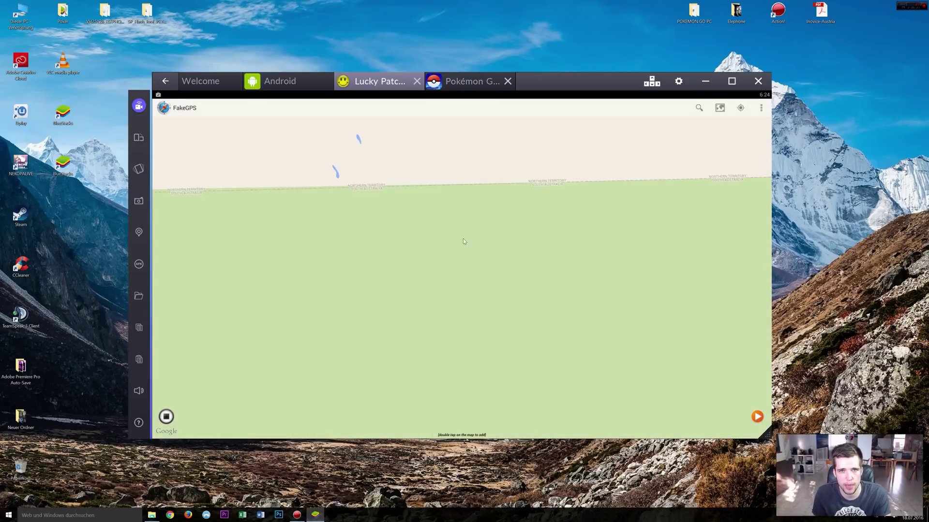
pyautogui.moveTo(487, 230); pyautogui.dragTo(520, 246)
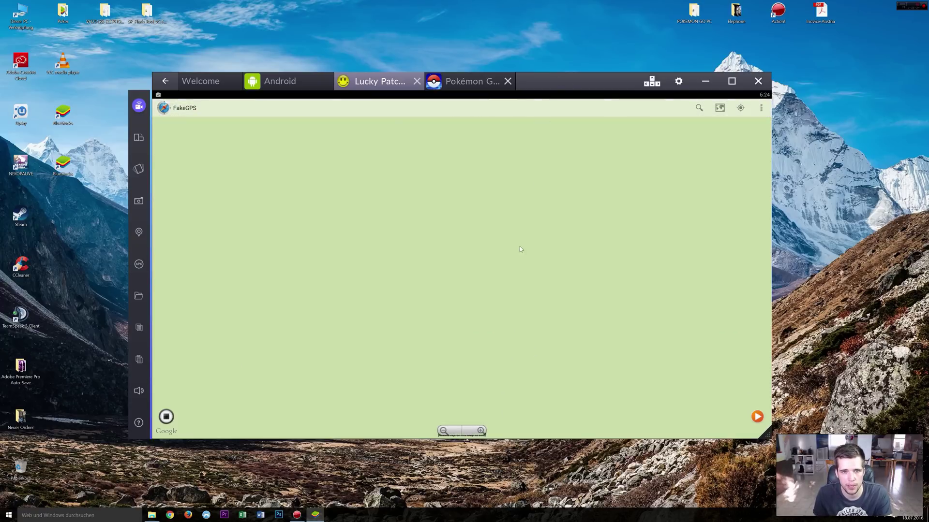
pyautogui.click(699, 108)
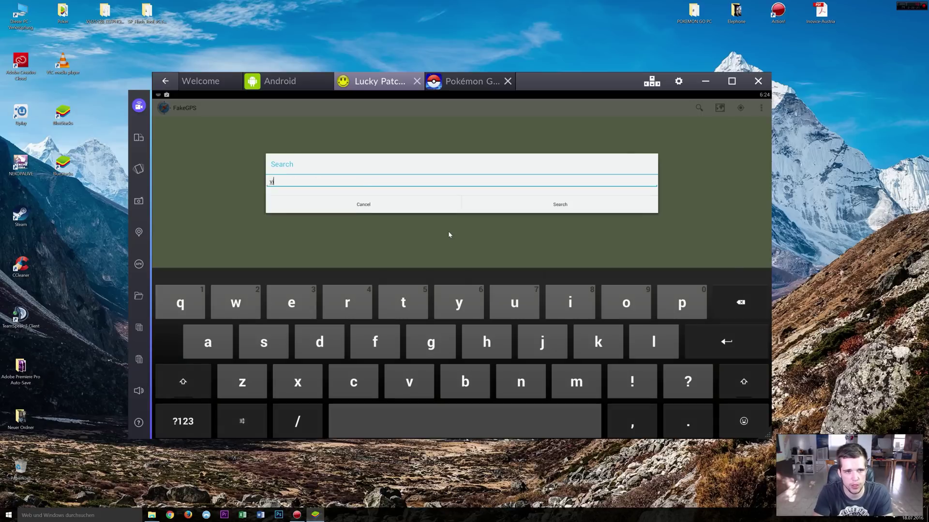
pyautogui.click(522, 206)
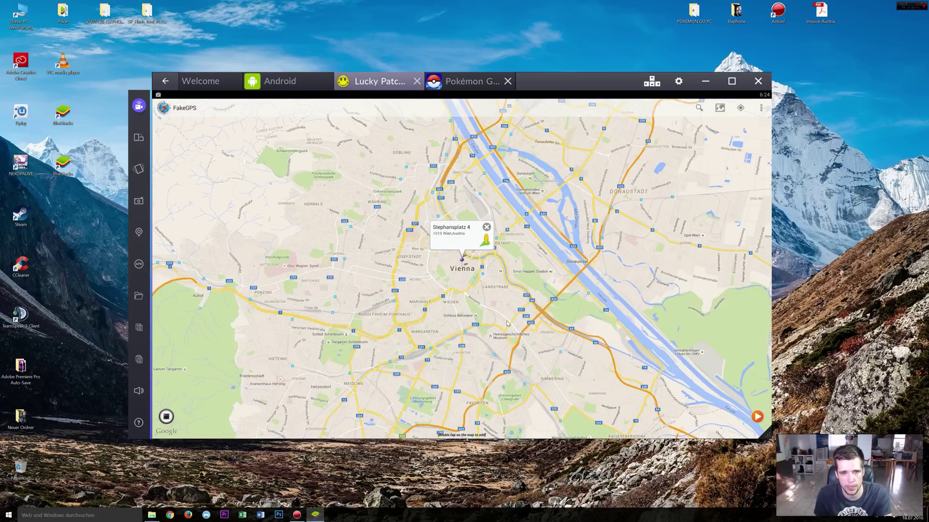
# Close the Stephansplatz 4 bubble and zoom to street level on St. Stephen's Cathedral
pyautogui.click(512, 297)
pyautogui.moveTo(512, 297); pyautogui.dragTo(479, 287)
pyautogui.click(481, 430)
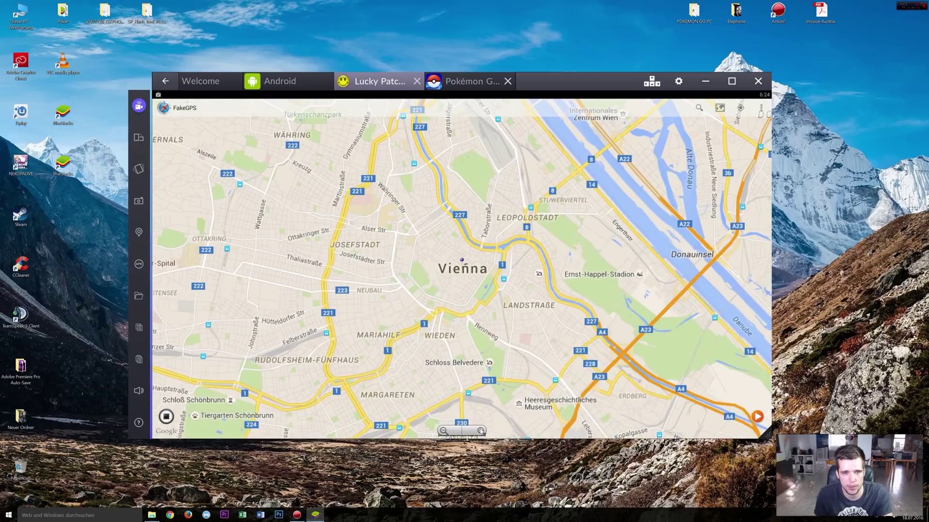
pyautogui.click(481, 431)
pyautogui.click(481, 430)
pyautogui.click(481, 430)
pyautogui.click(480, 430)
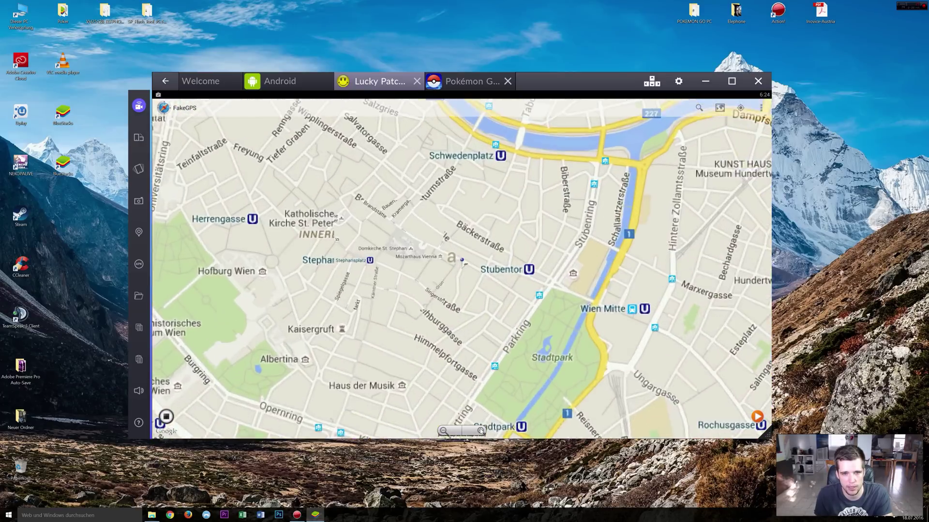
pyautogui.click(481, 431)
pyautogui.click(481, 431)
pyautogui.click(481, 430)
pyautogui.click(481, 431)
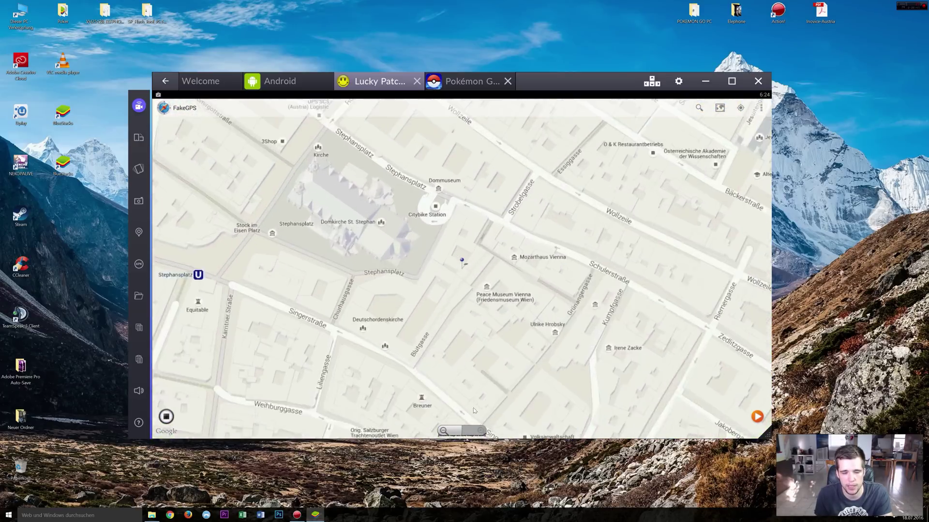
# Frame the pin on St. Stephen's Cathedral and start sending the fake location
pyautogui.moveTo(431, 254); pyautogui.dragTo(429, 288)
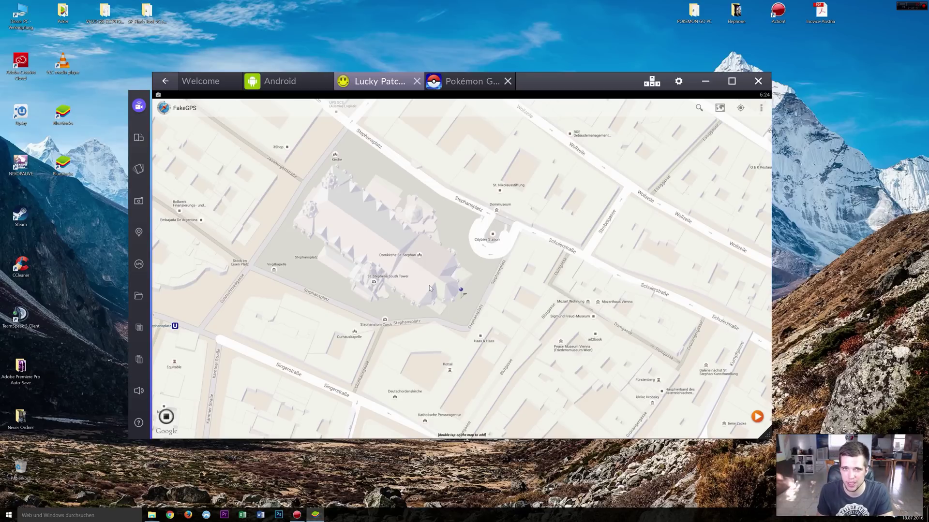
pyautogui.moveTo(446, 290); pyautogui.dragTo(464, 299)
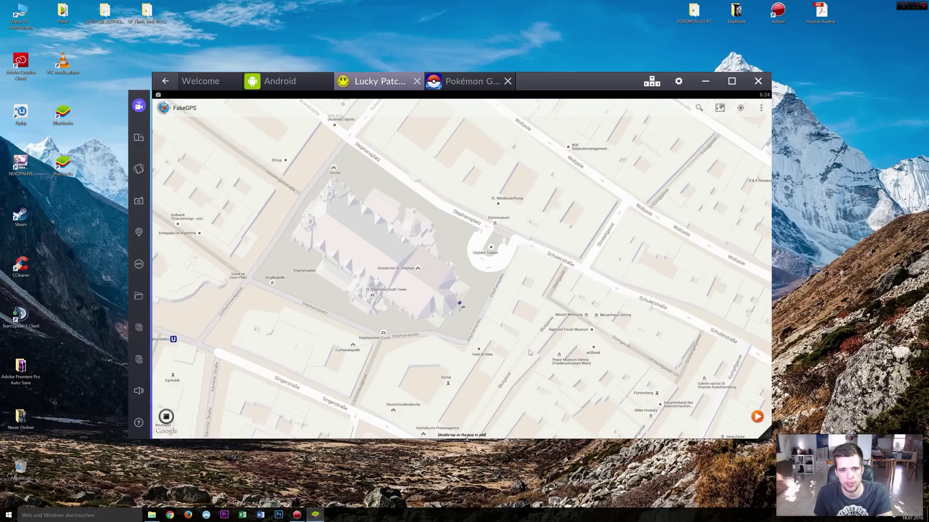
pyautogui.click(753, 419)
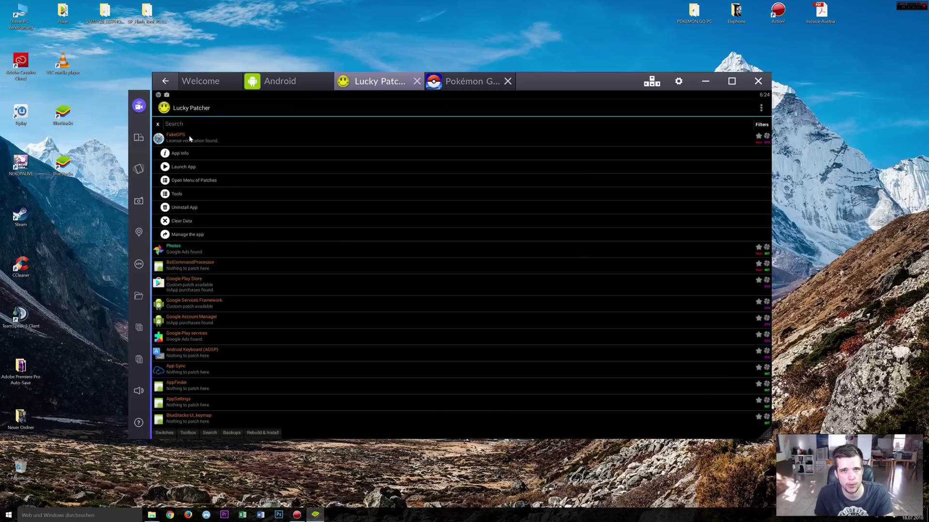
pyautogui.click(462, 81)
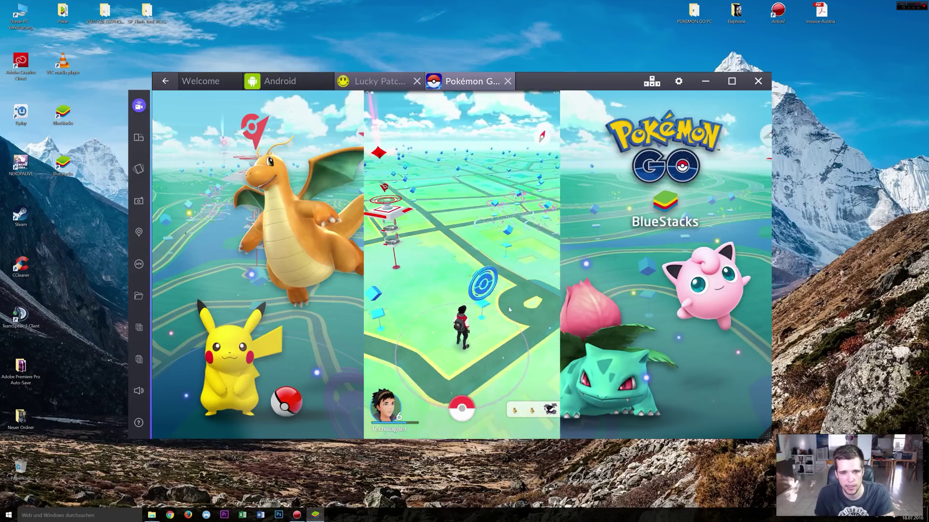
# Maximize the emulator, spin the St. Stephanstatue PokéStop disc, and rotate the game map
pyautogui.click(731, 81)
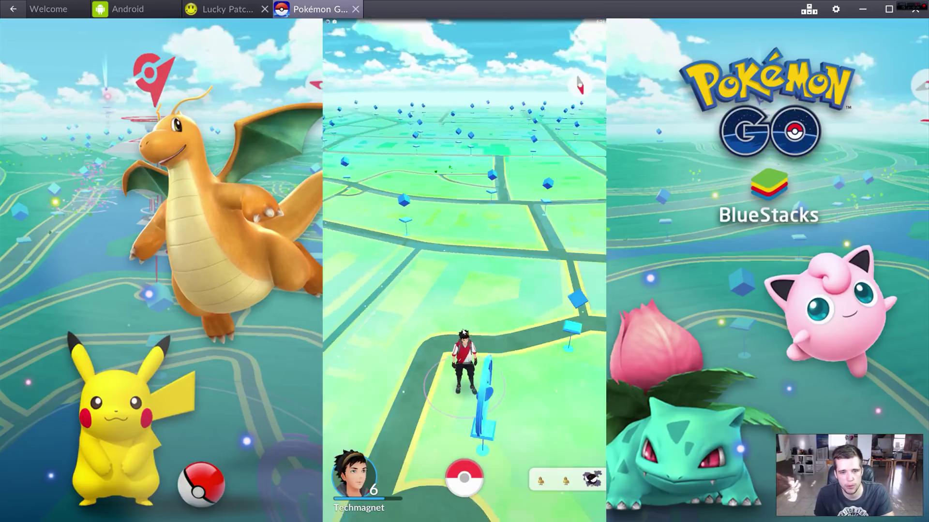
pyautogui.click(527, 309)
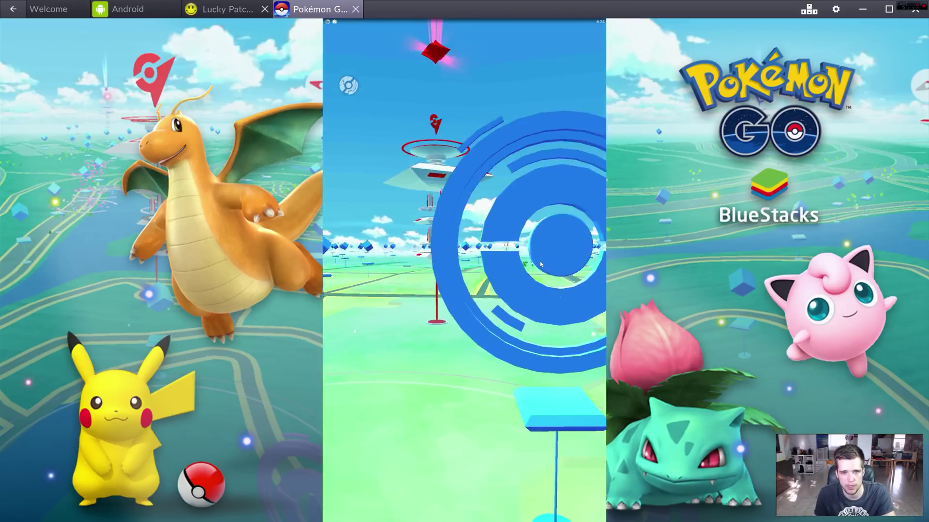
pyautogui.moveTo(445, 281); pyautogui.dragTo(432, 281)
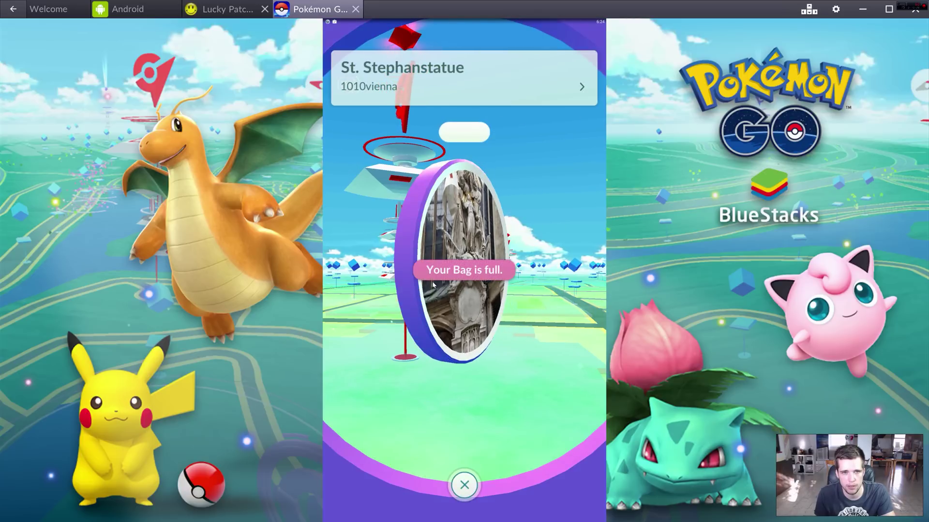
pyautogui.click(475, 480)
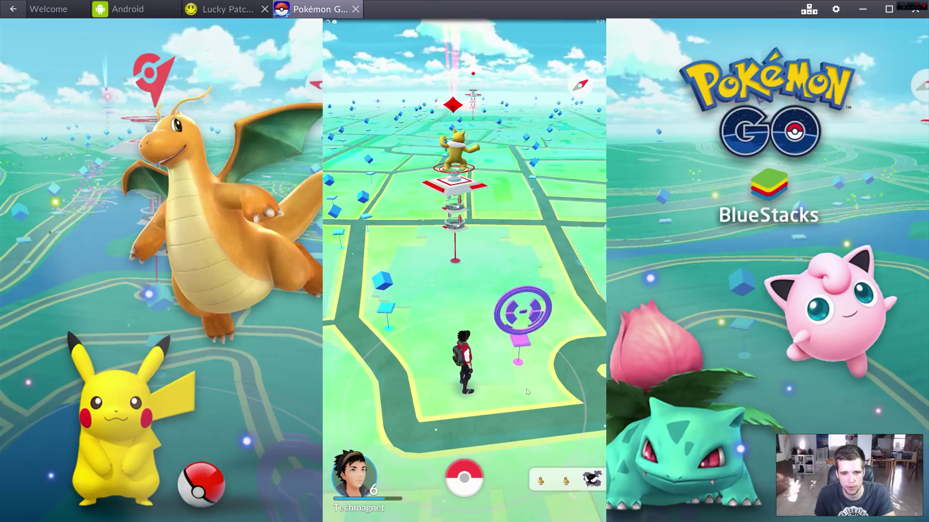
pyautogui.moveTo(426, 383); pyautogui.dragTo(451, 376)
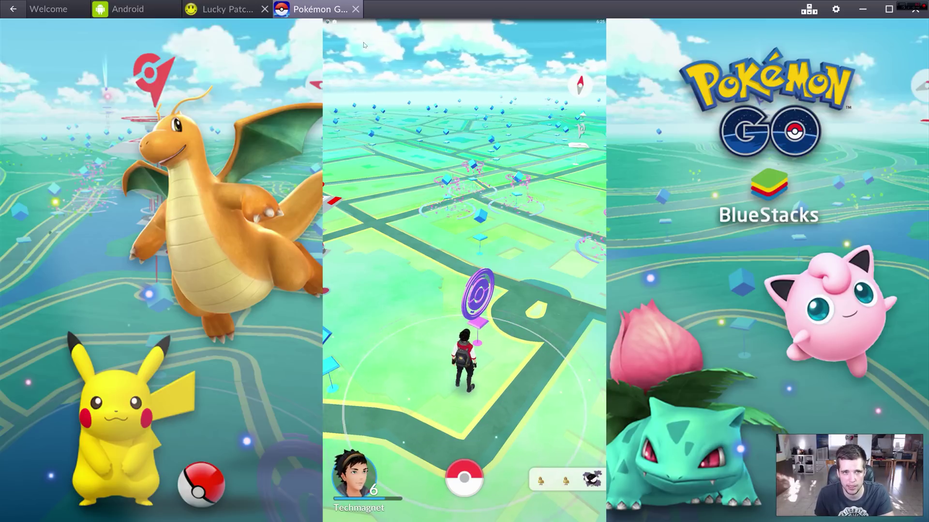
pyautogui.moveTo(358, 22); pyautogui.dragTo(364, 168)
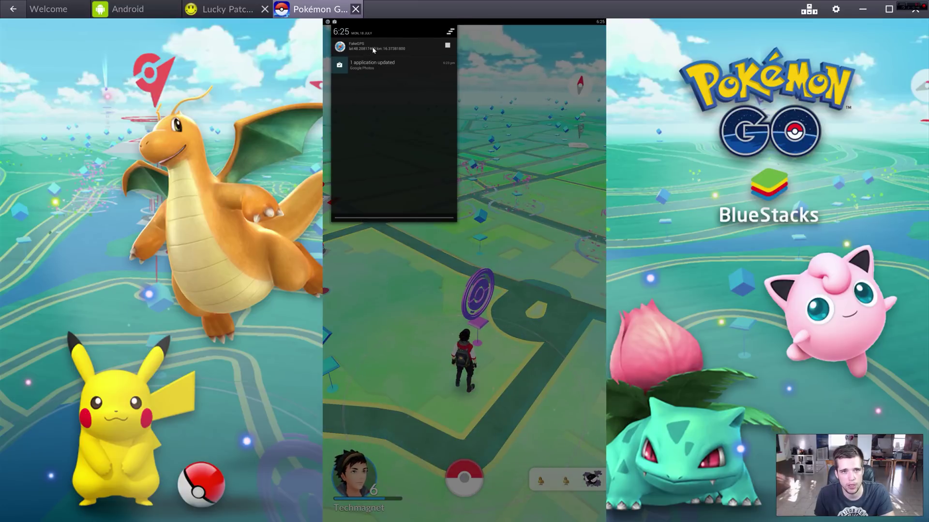
# Reopen FakeGPS from its notification, move the pin to Stephansplatz 8, and return to Pokémon GO
pyautogui.click(358, 48)
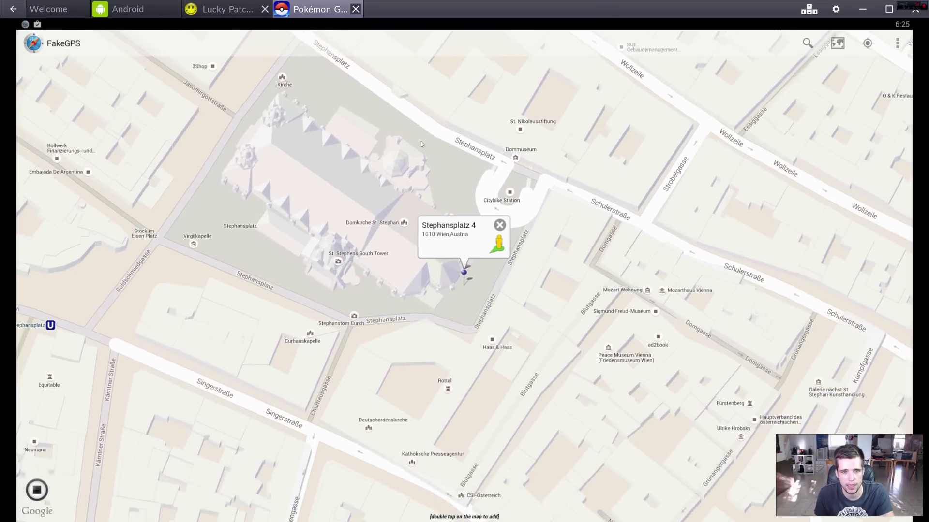
pyautogui.click(472, 261)
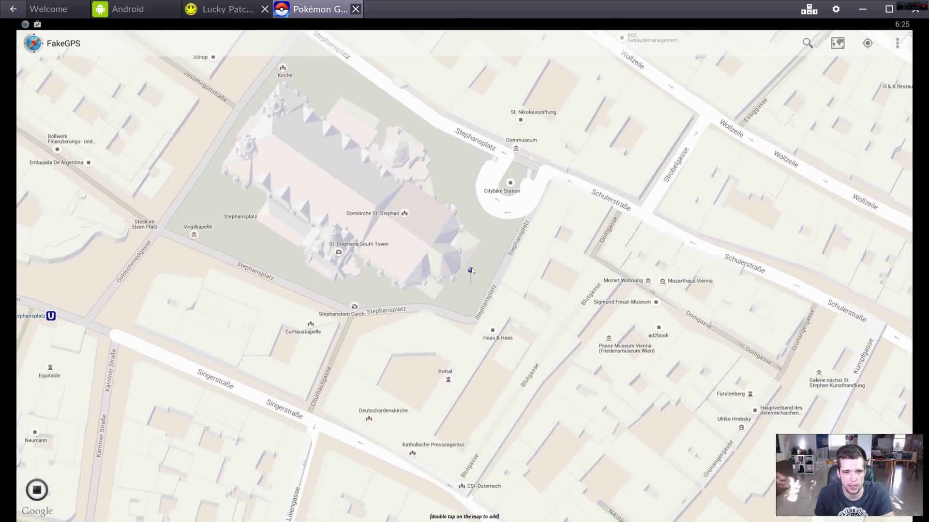
pyautogui.click(432, 116)
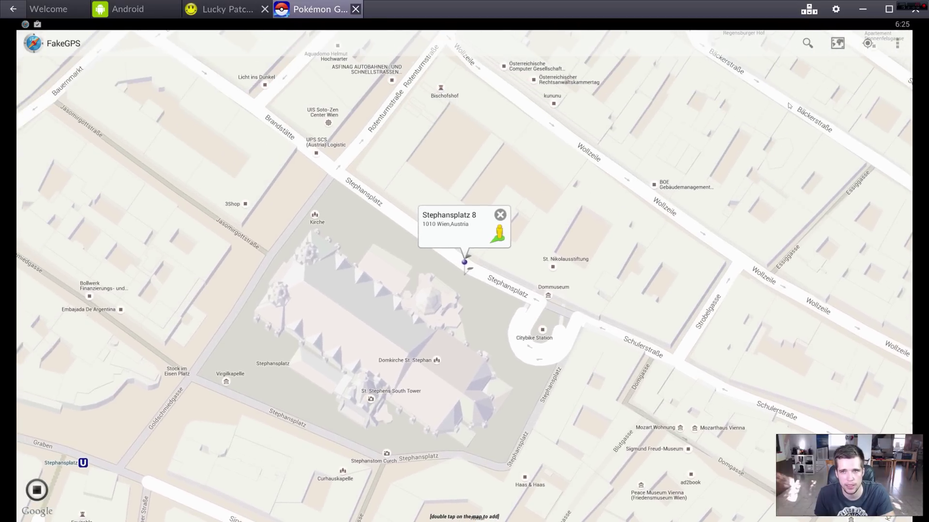
pyautogui.press('Escape')
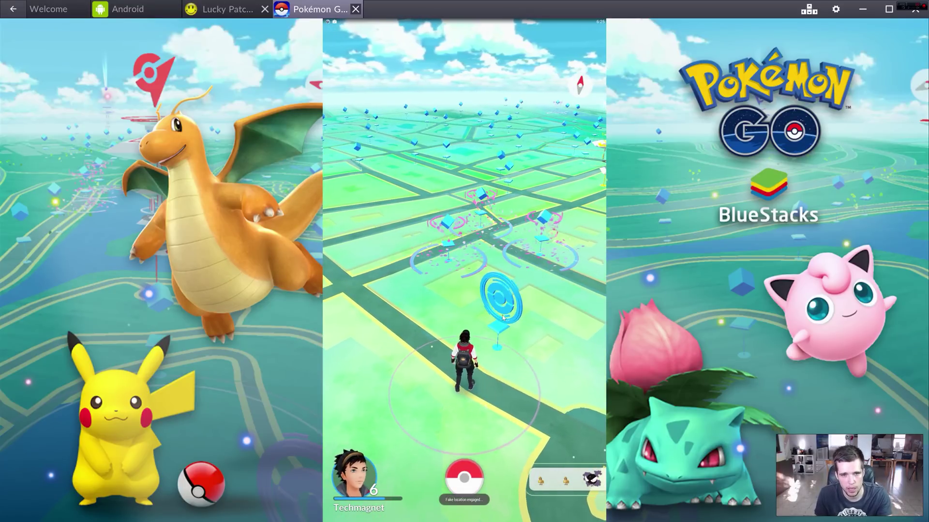
# Spin the In Caritate Servire PokéStop disc, then rotate the camera around the trainer toward the gym
pyautogui.moveTo(401, 261); pyautogui.dragTo(532, 261)
pyautogui.click(456, 481)
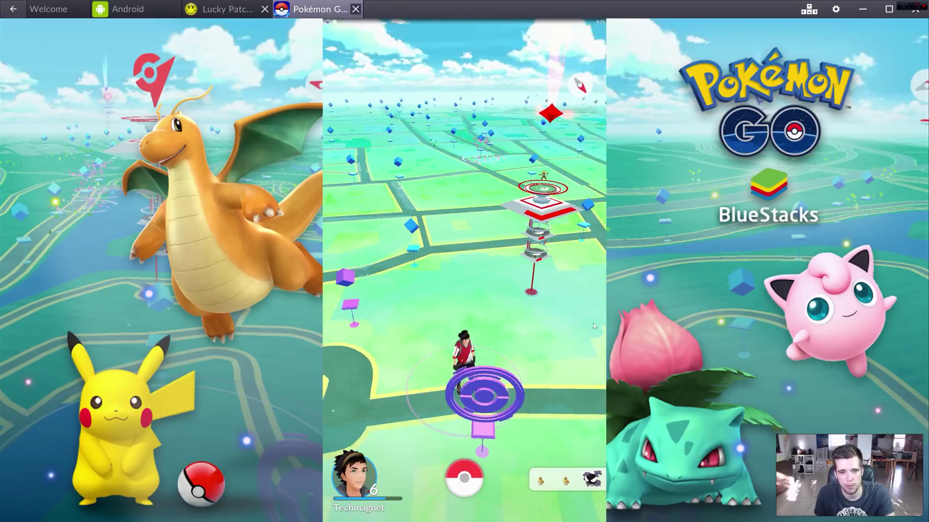
pyautogui.moveTo(593, 323); pyautogui.dragTo(439, 339)
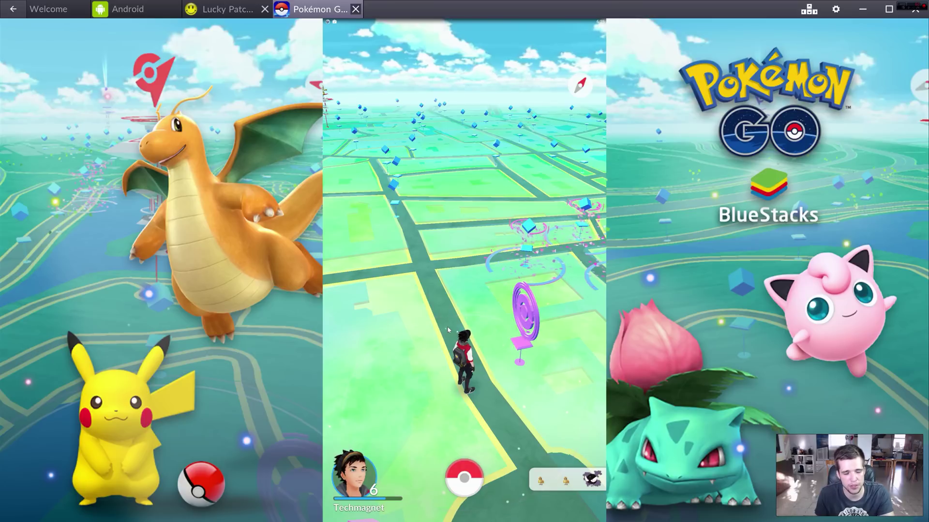
pyautogui.moveTo(391, 239); pyautogui.dragTo(373, 245)
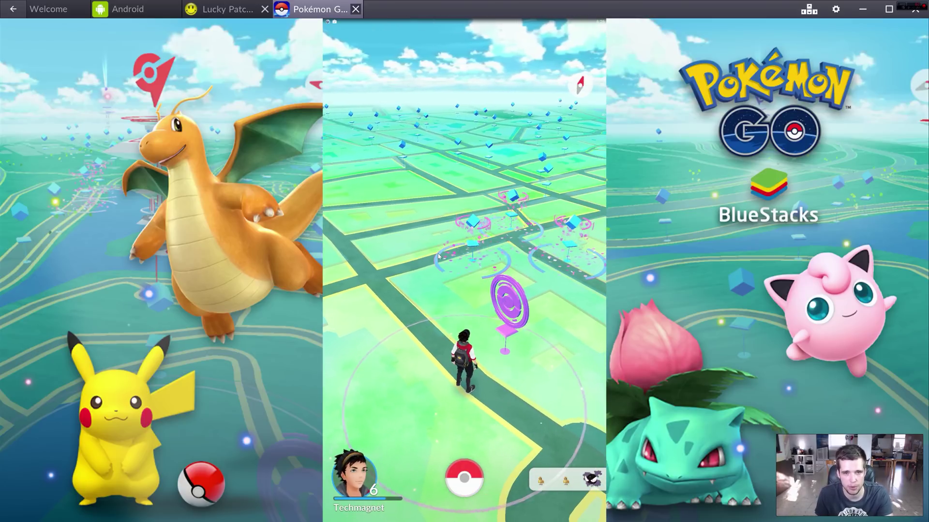
pyautogui.moveTo(441, 259); pyautogui.dragTo(465, 269)
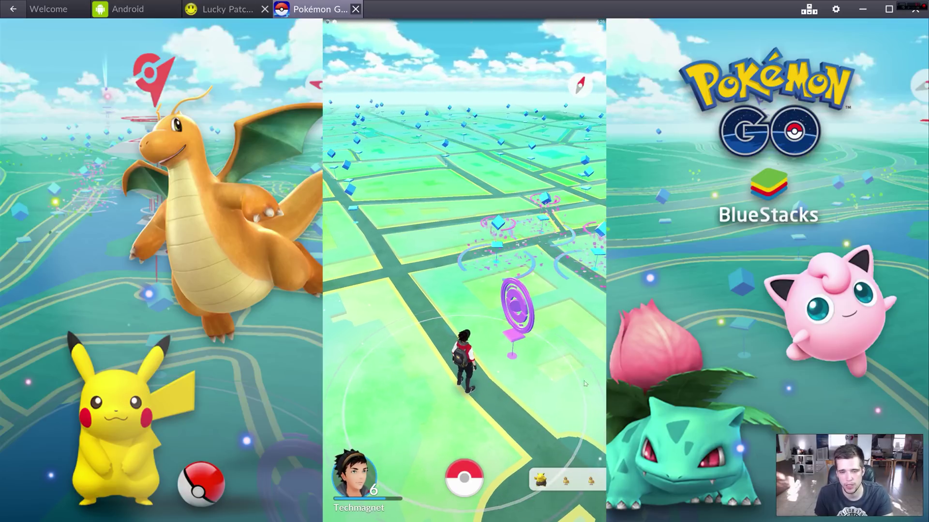
pyautogui.moveTo(387, 264); pyautogui.dragTo(461, 330)
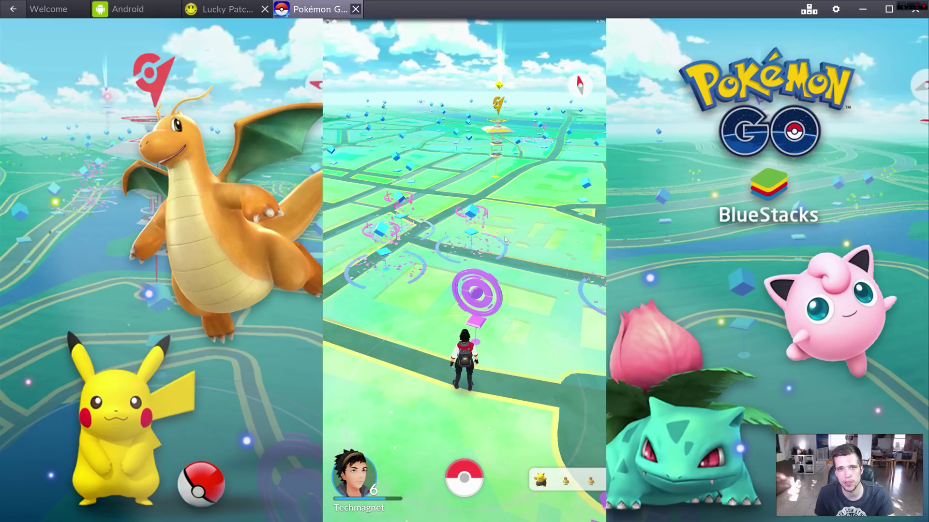
pyautogui.moveTo(504, 237); pyautogui.dragTo(526, 311)
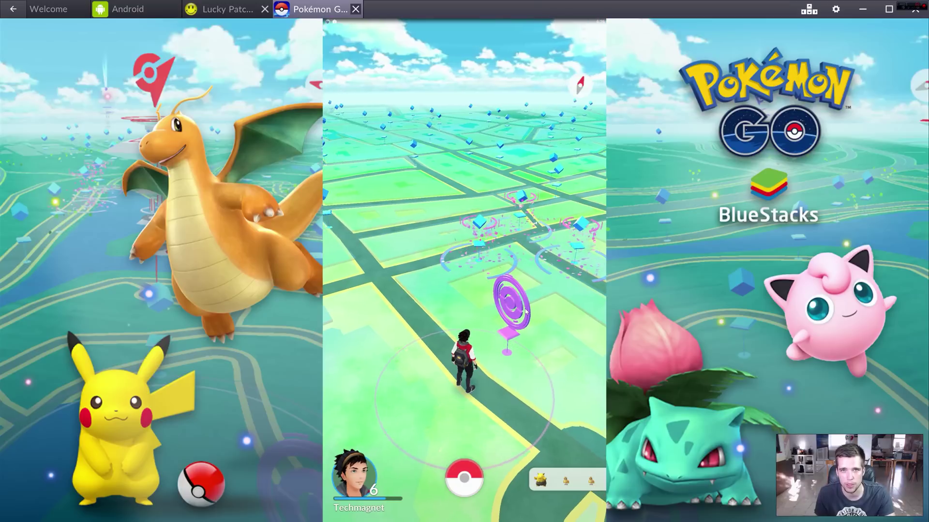